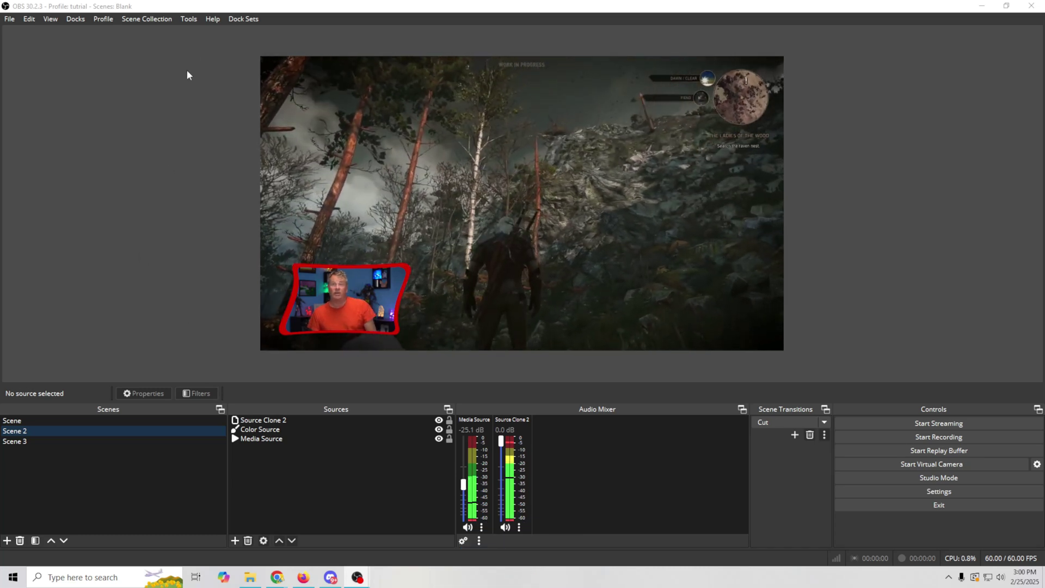
Start a new OBS profile named 'Rumble'.
{"action": "left_click", "coordinate": [99, 22]}
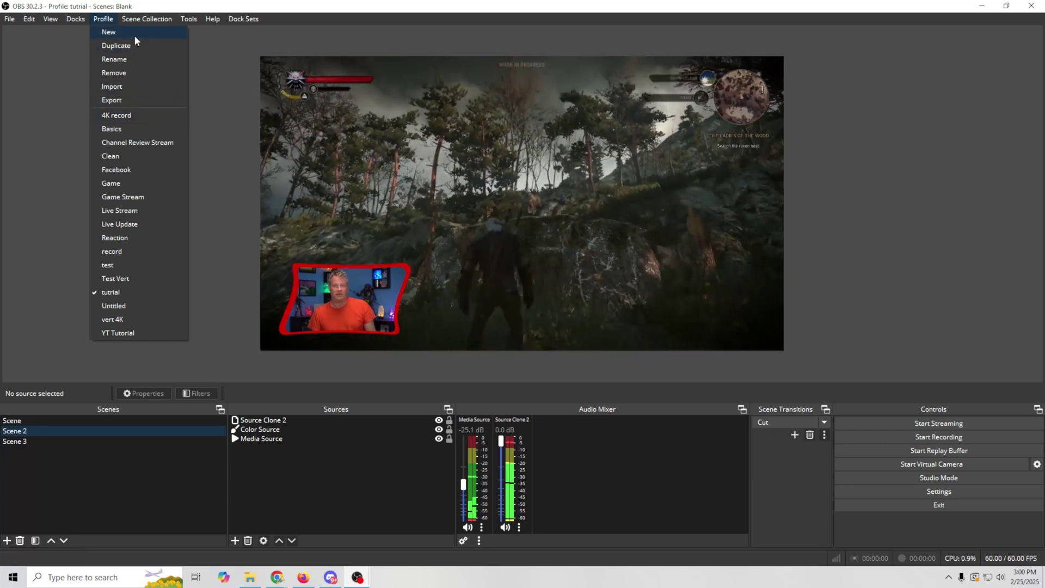
{"action": "left_click", "coordinate": [135, 33]}
{"action": "type", "text": "Rumble"}
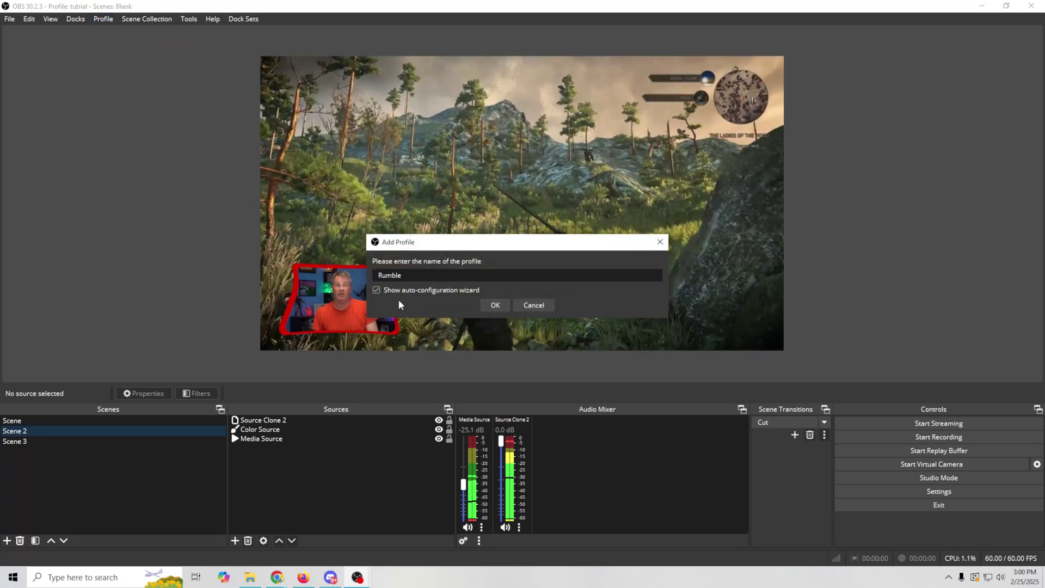
Create the Rumble profile, keep streaming-first usage, and leave FPS at 'Either 60 or 30, but prefer 60'.
{"action": "left_click", "coordinate": [495, 305]}
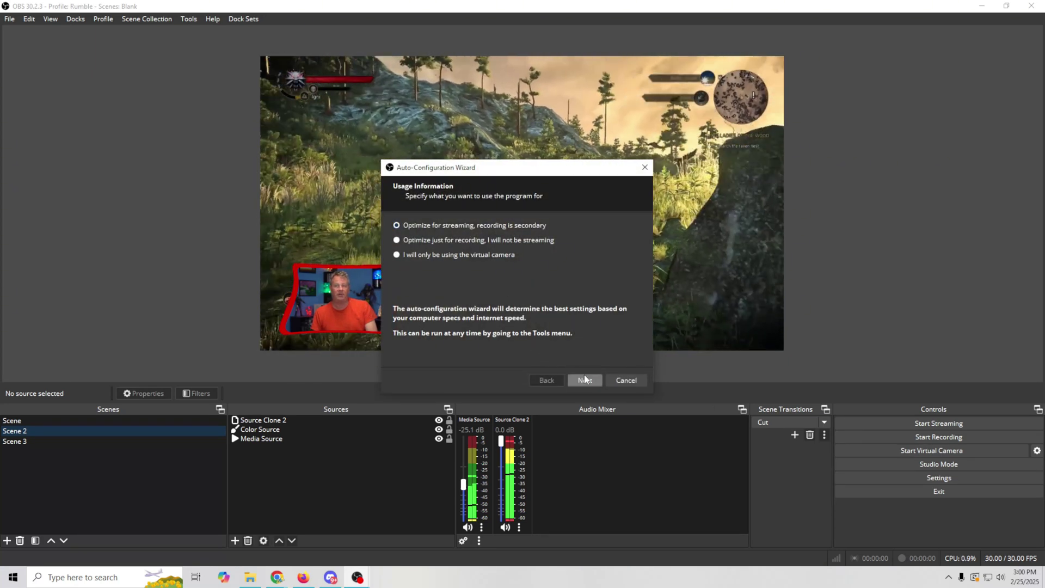
{"action": "left_click", "coordinate": [585, 380]}
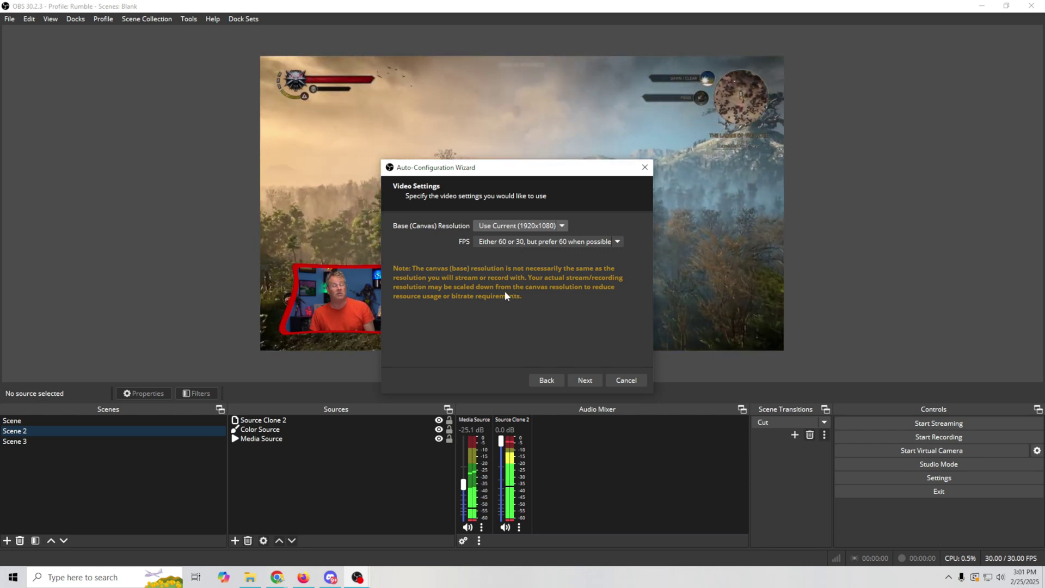
{"action": "left_click", "coordinate": [616, 243]}
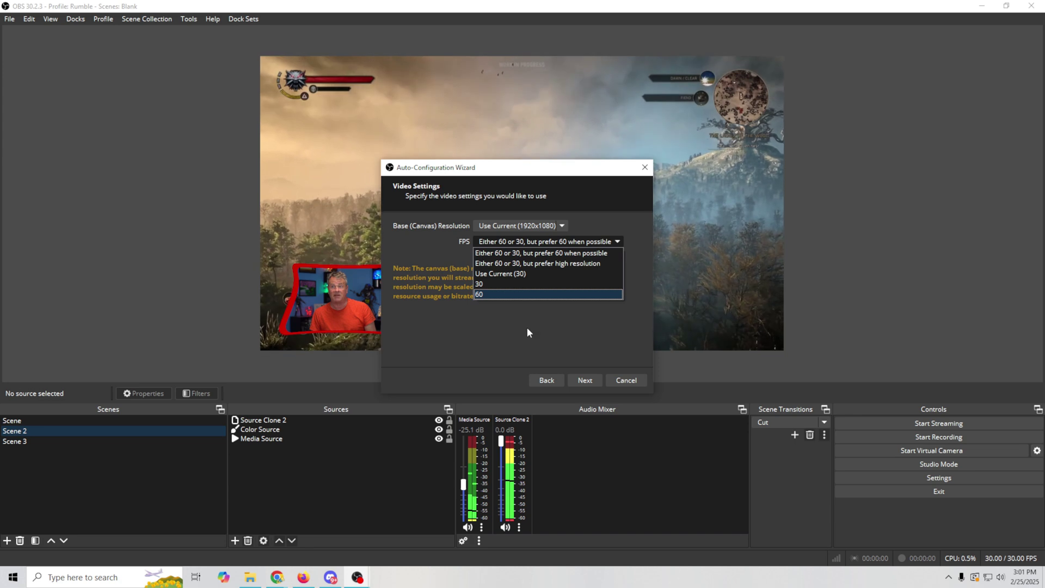
{"action": "left_click", "coordinate": [504, 331]}
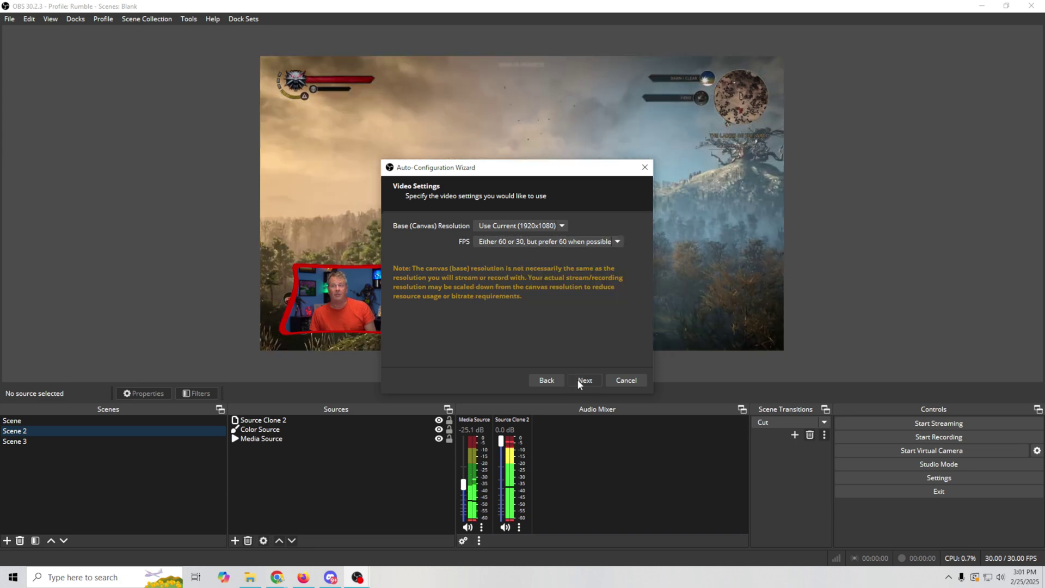
Set the wizard's streaming service to Custom... from the full service list.
{"action": "left_click", "coordinate": [583, 380]}
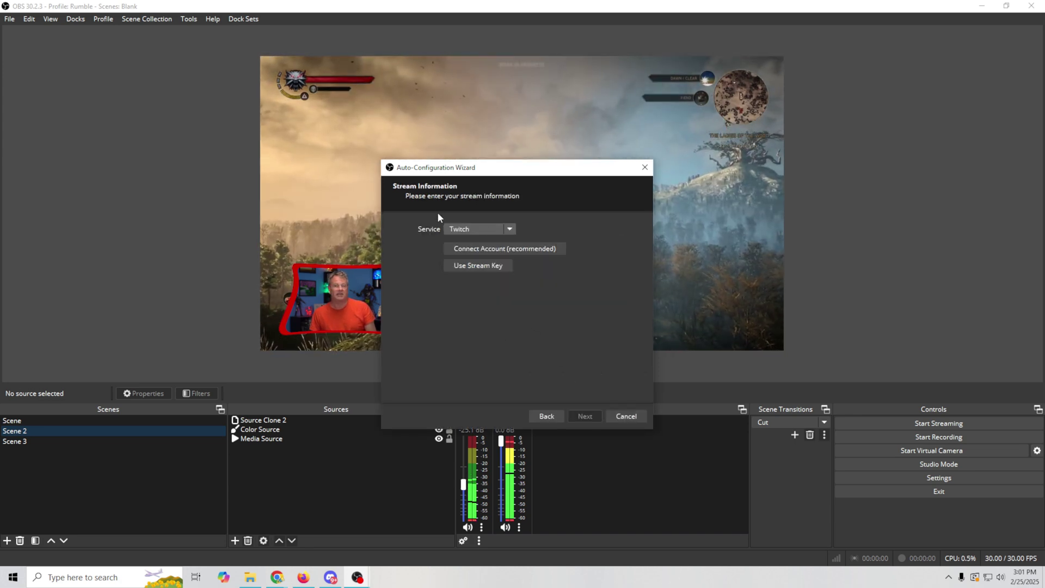
{"action": "left_click", "coordinate": [508, 228]}
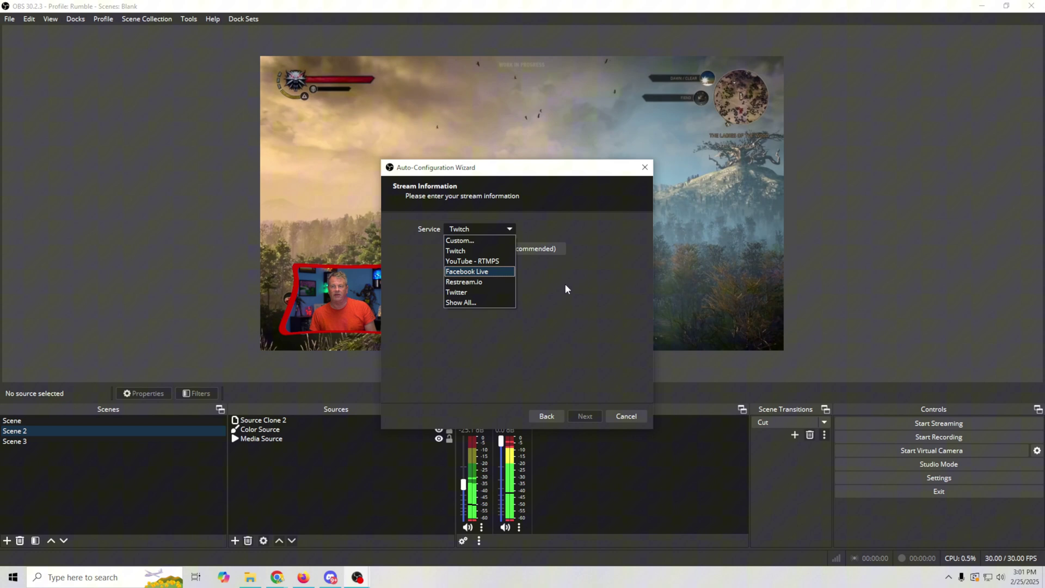
{"action": "left_click", "coordinate": [477, 304]}
{"action": "scroll", "coordinate": [462, 308], "scroll_direction": "down", "scroll_amount": 8}
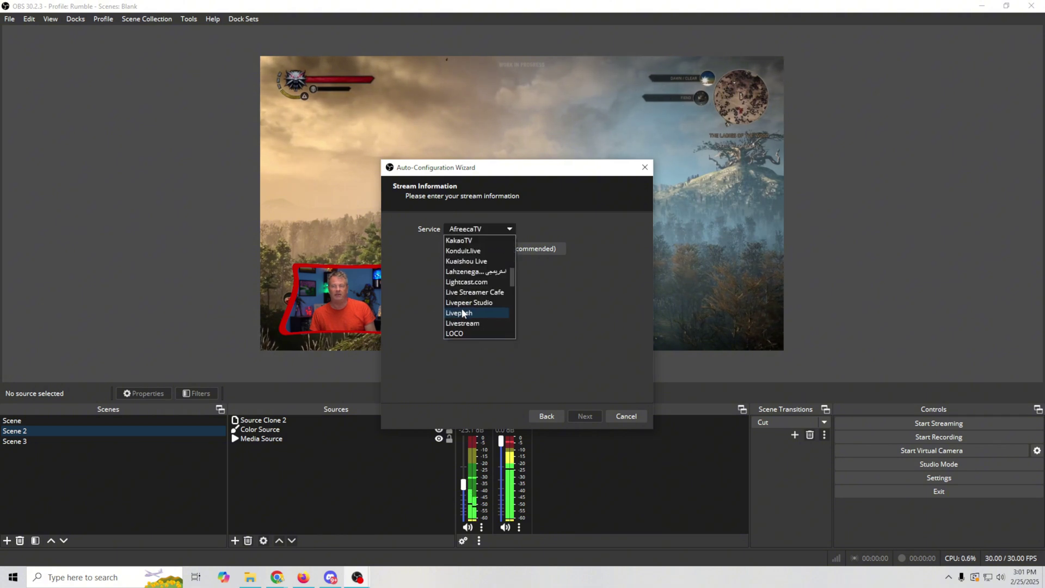
{"action": "scroll", "coordinate": [462, 304], "scroll_direction": "up", "scroll_amount": 6}
{"action": "scroll", "coordinate": [462, 304], "scroll_direction": "up", "scroll_amount": 8}
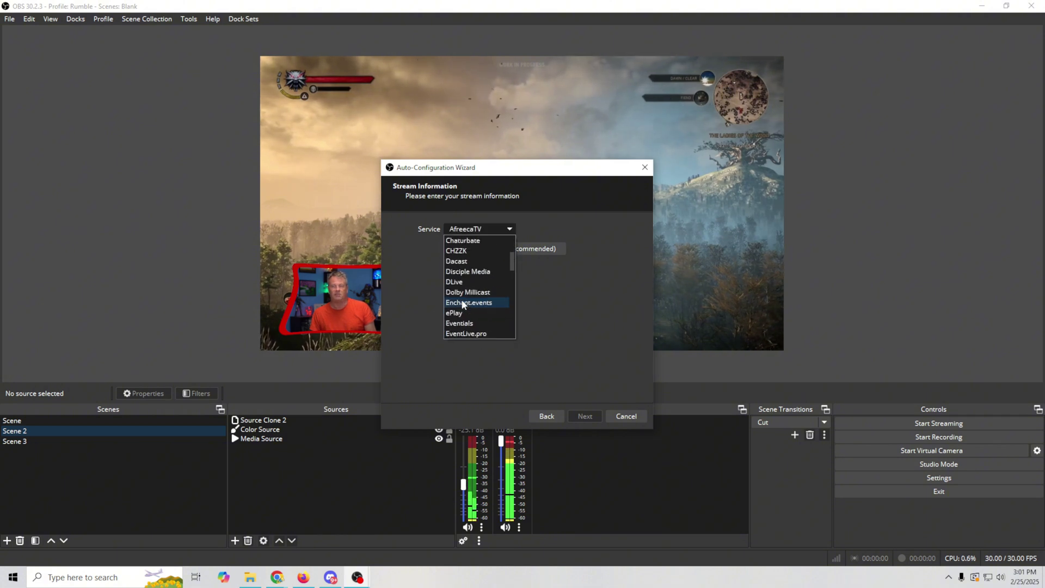
{"action": "left_click", "coordinate": [458, 241]}
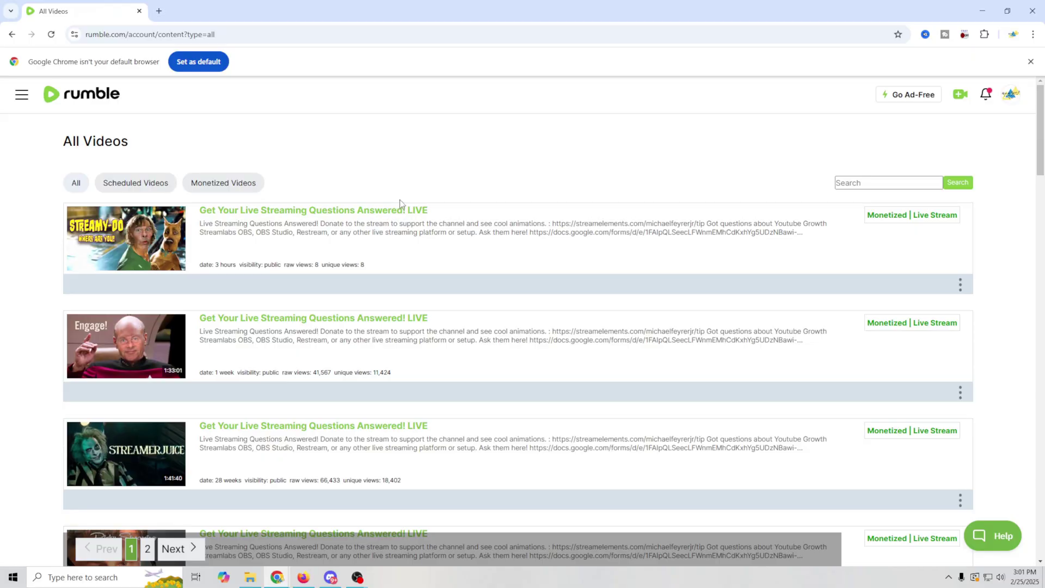
Go to My Content's Live Streams page in Rumble and begin setting up a new stream.
{"action": "left_click", "coordinate": [1013, 98]}
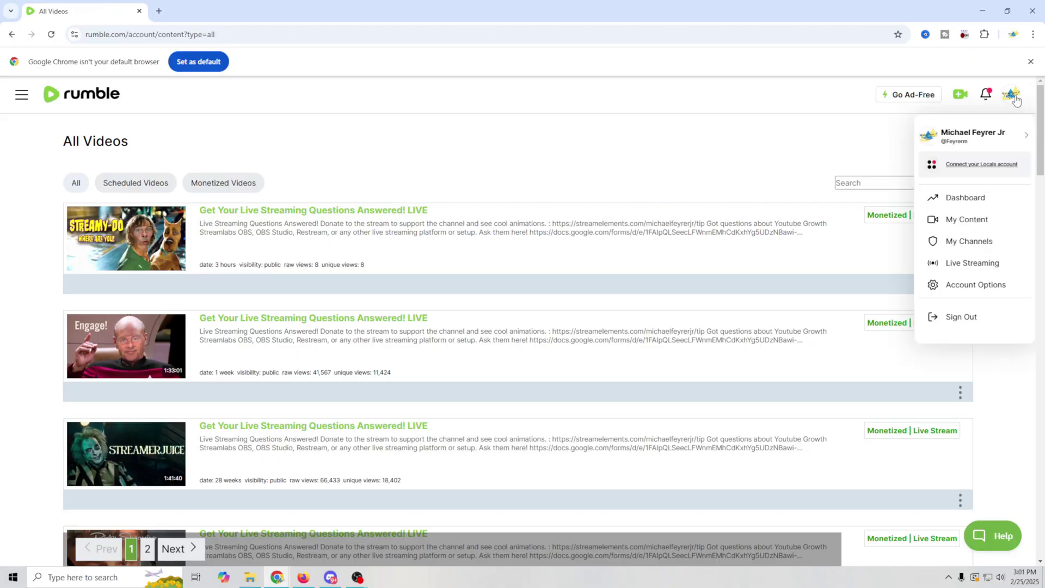
{"action": "left_click", "coordinate": [974, 221]}
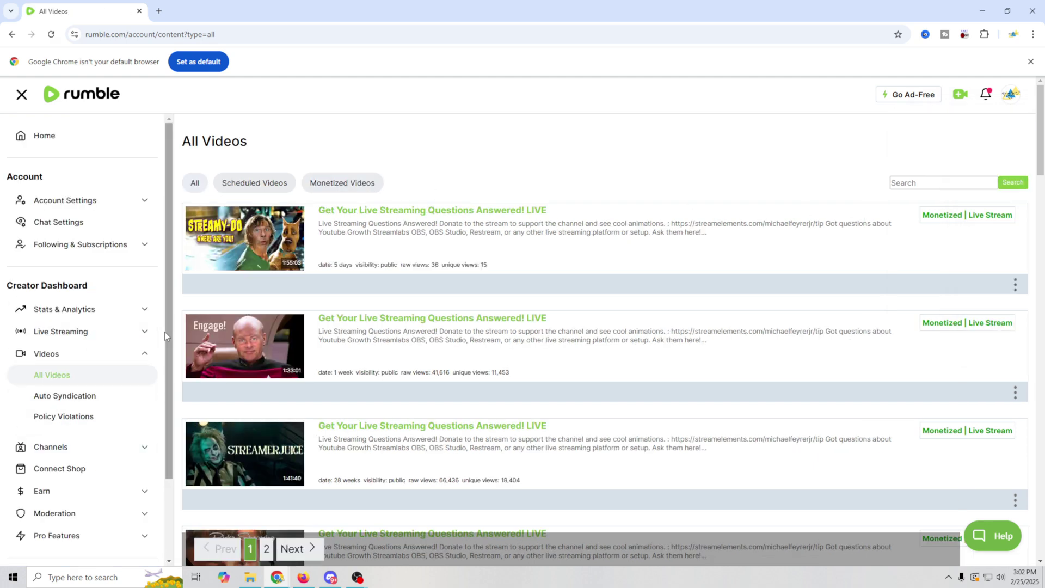
{"action": "left_click", "coordinate": [146, 333]}
{"action": "left_click", "coordinate": [68, 355]}
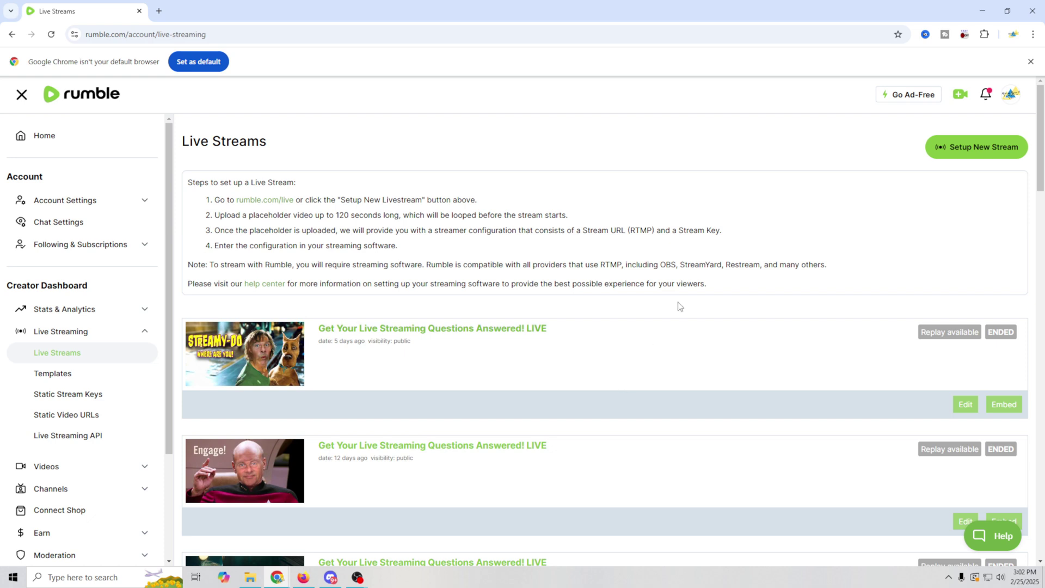
{"action": "left_click", "coordinate": [956, 152]}
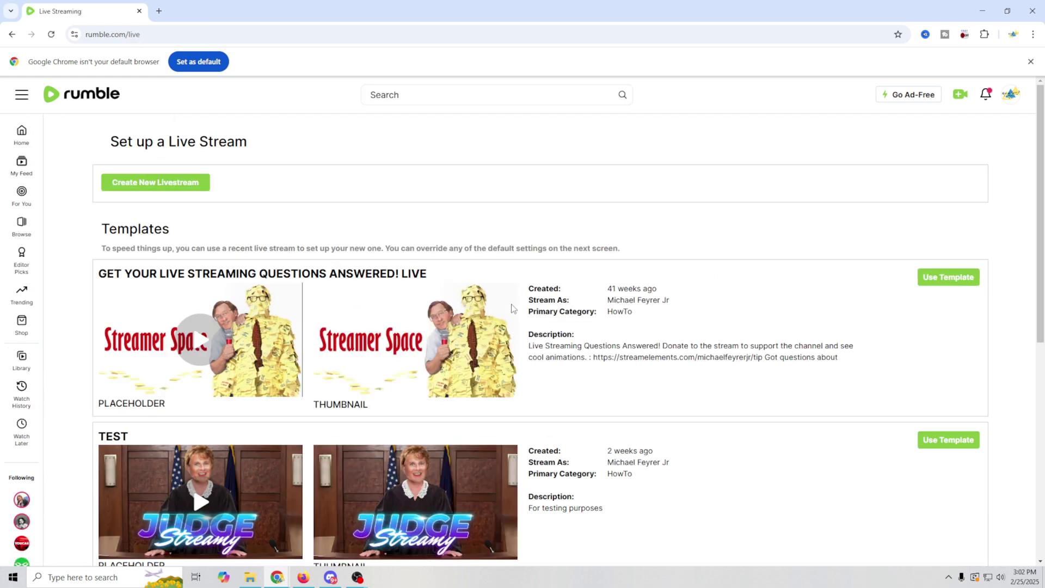
Create a new livestream with HowTo as primary category and choose a custom thumbnail.
{"action": "left_click", "coordinate": [187, 184]}
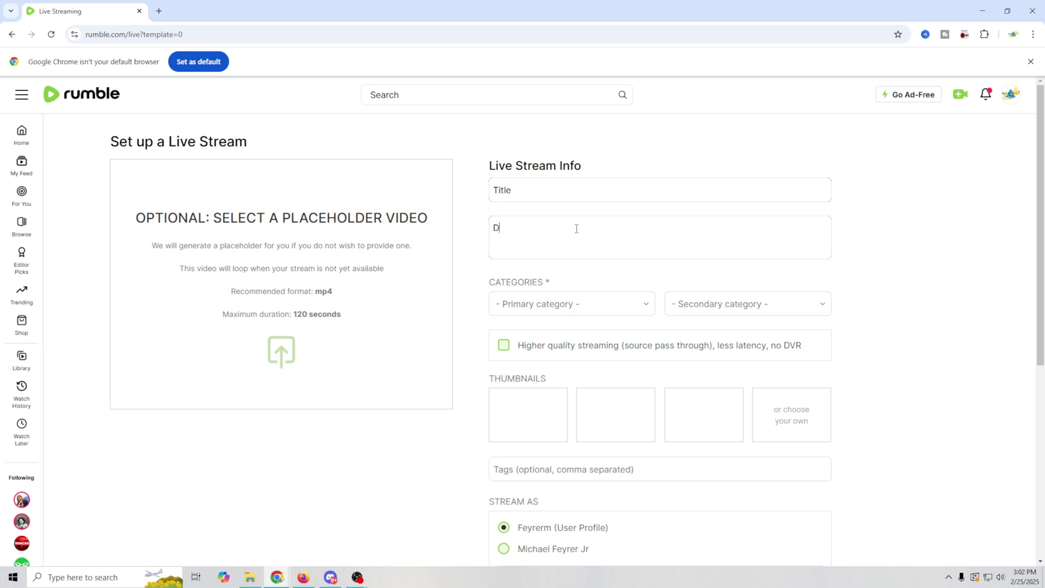
{"action": "left_click", "coordinate": [644, 308]}
{"action": "scroll", "coordinate": [619, 361], "scroll_direction": "down", "scroll_amount": 2}
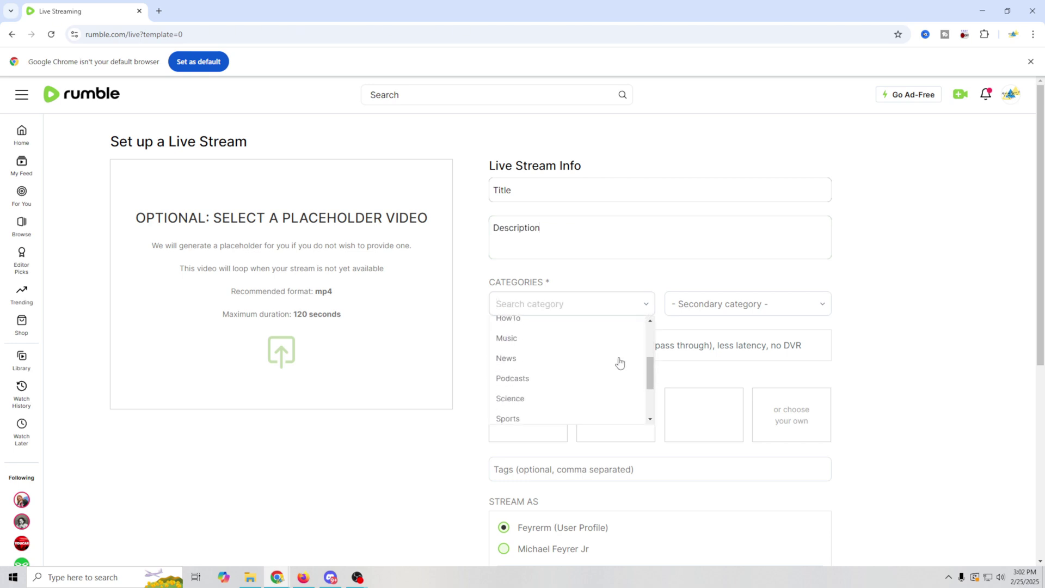
{"action": "scroll", "coordinate": [548, 370], "scroll_direction": "up", "scroll_amount": 1}
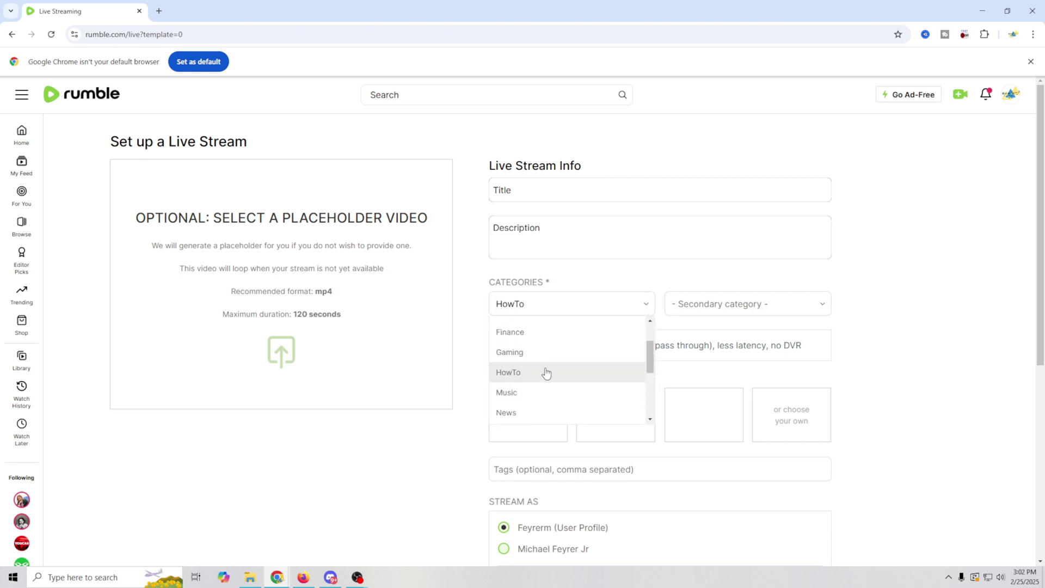
{"action": "left_click", "coordinate": [546, 373]}
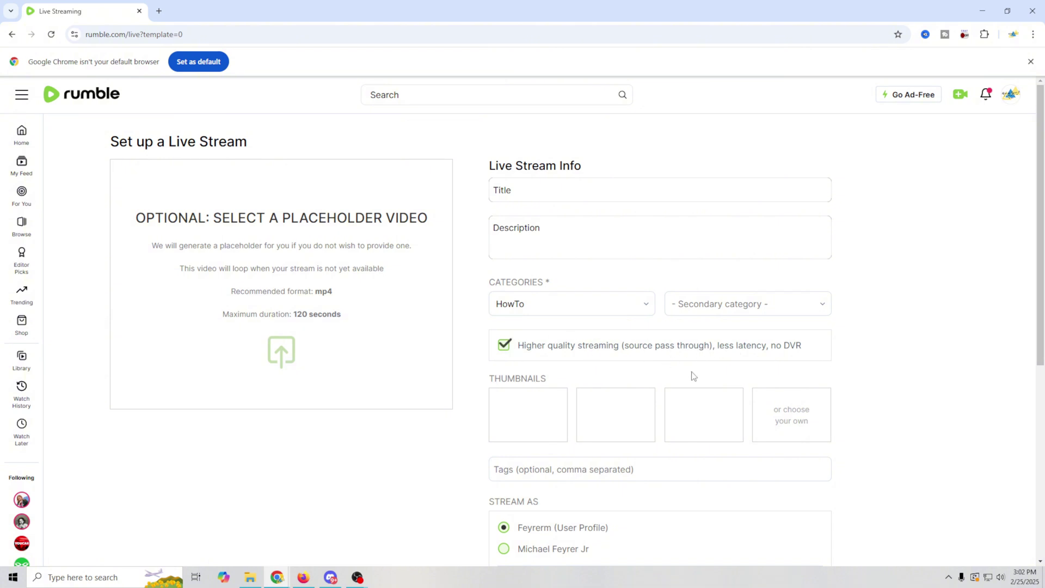
{"action": "left_click", "coordinate": [790, 416]}
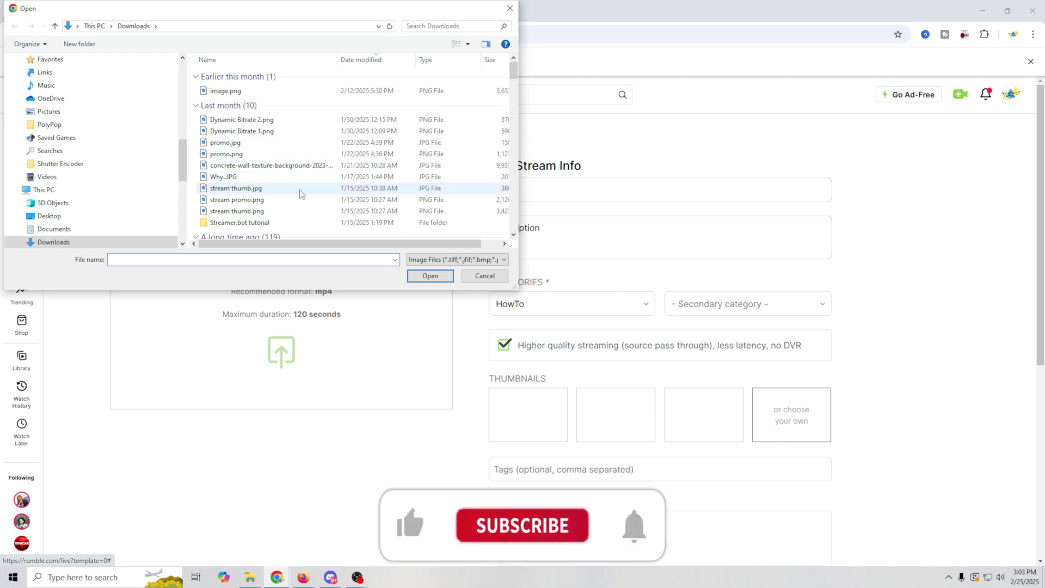
Use stream thumb.jpg as thumbnail, add tags 'Live streaming, OBS Tutorial', and schedule for later.
{"action": "left_click", "coordinate": [283, 188]}
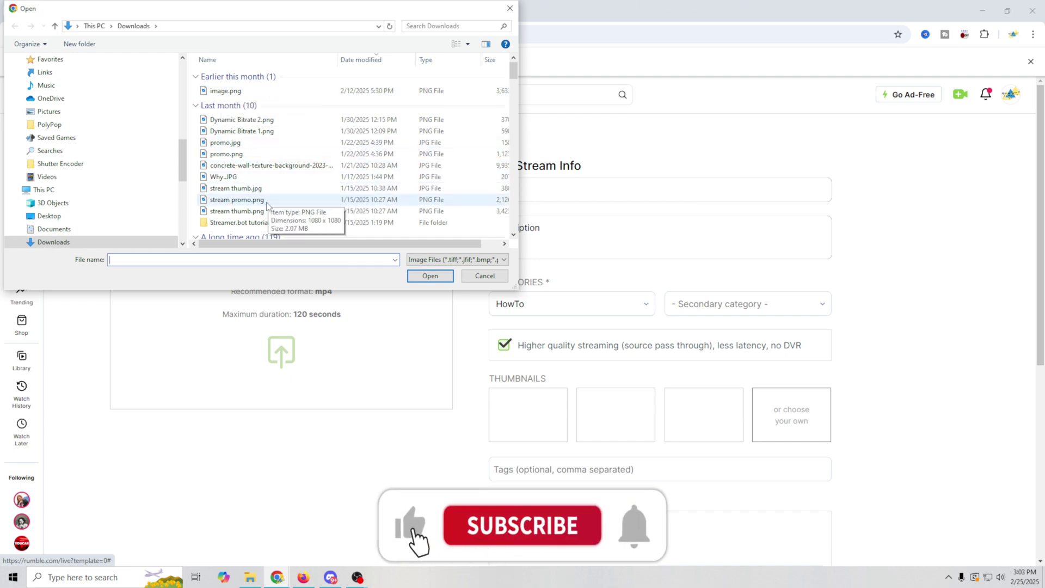
{"action": "key", "text": "Return"}
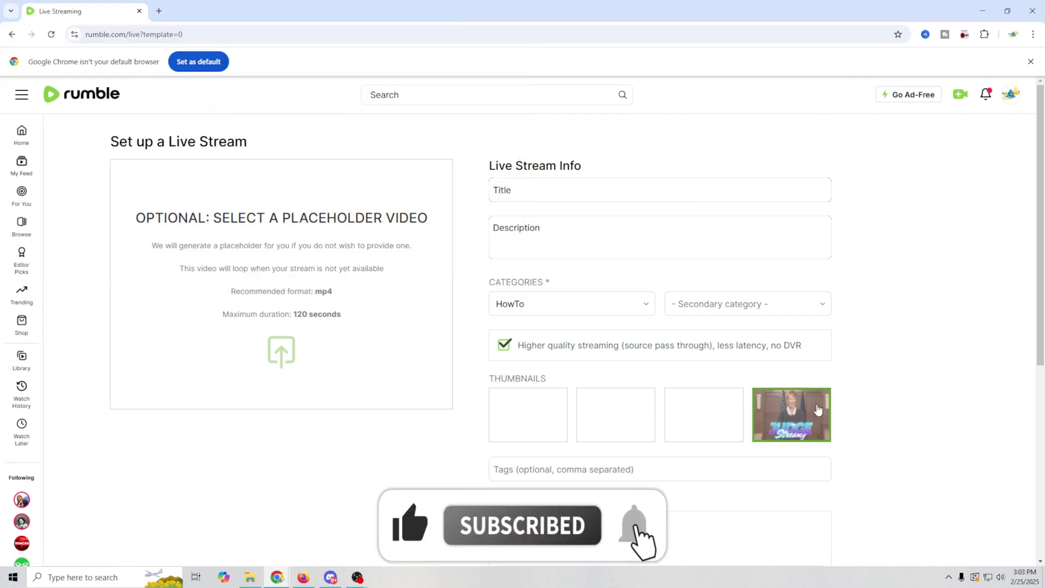
{"action": "scroll", "coordinate": [868, 368], "scroll_direction": "down", "scroll_amount": 2}
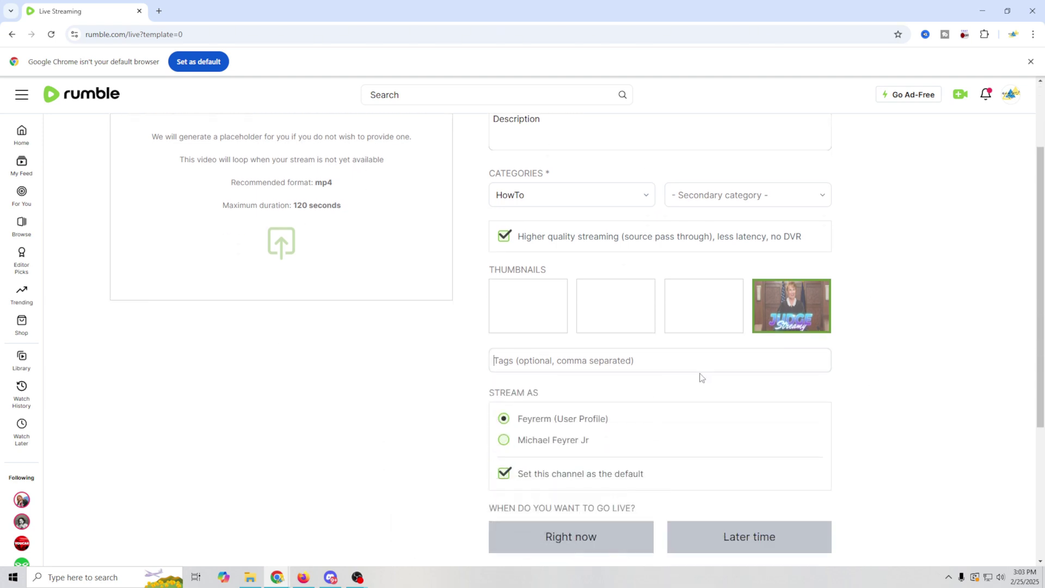
{"action": "type", "text": "Live streaming, OBS Tutorial"}
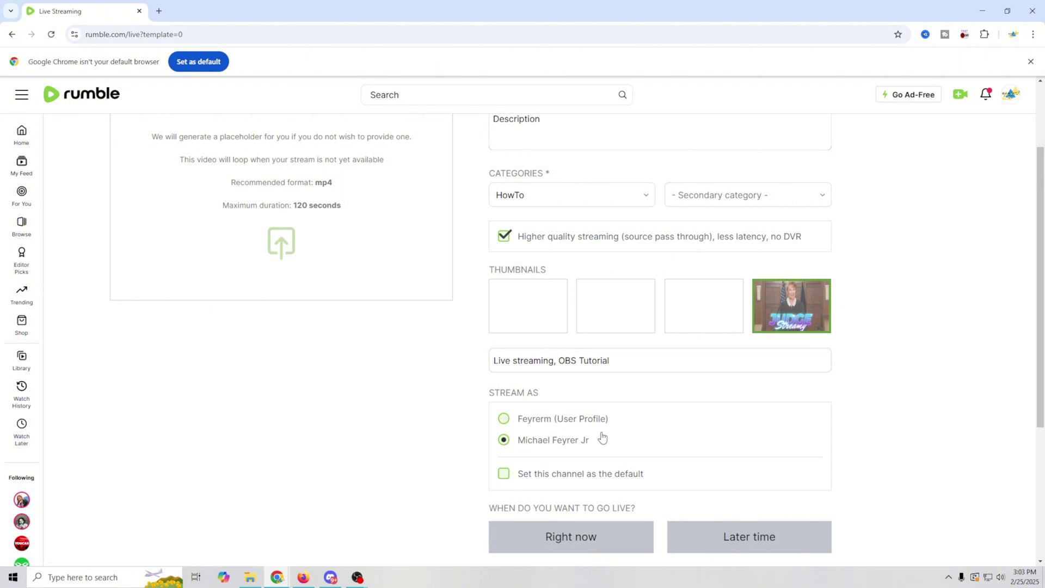
{"action": "scroll", "coordinate": [400, 387], "scroll_direction": "down", "scroll_amount": 1}
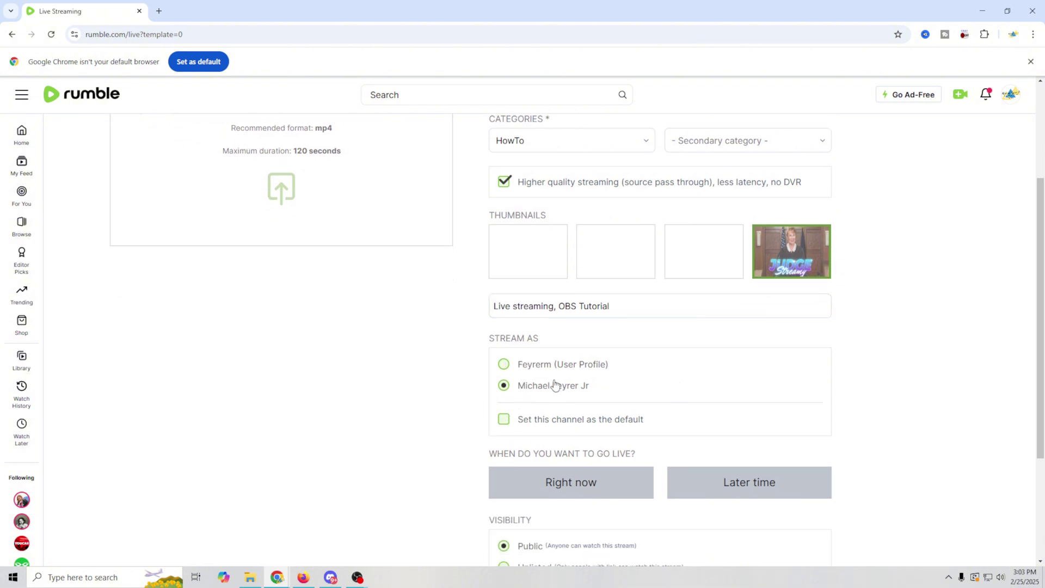
{"action": "scroll", "coordinate": [472, 399], "scroll_direction": "down", "scroll_amount": 2}
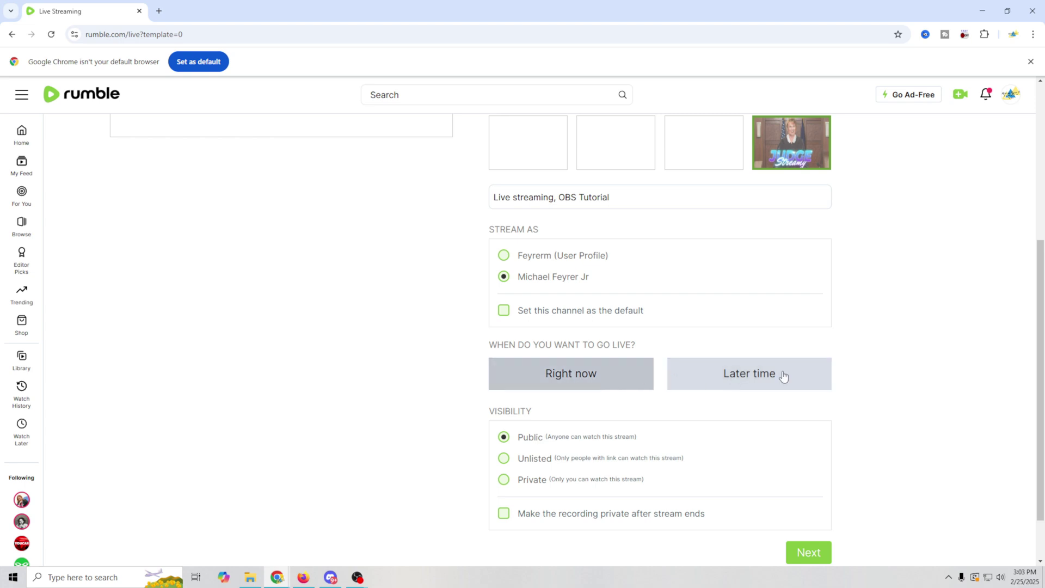
{"action": "left_click", "coordinate": [756, 376]}
Schedule the stream for 2/26/2025 at 07:00 pm and make it Private.
{"action": "scroll", "coordinate": [421, 399], "scroll_direction": "down", "scroll_amount": 1}
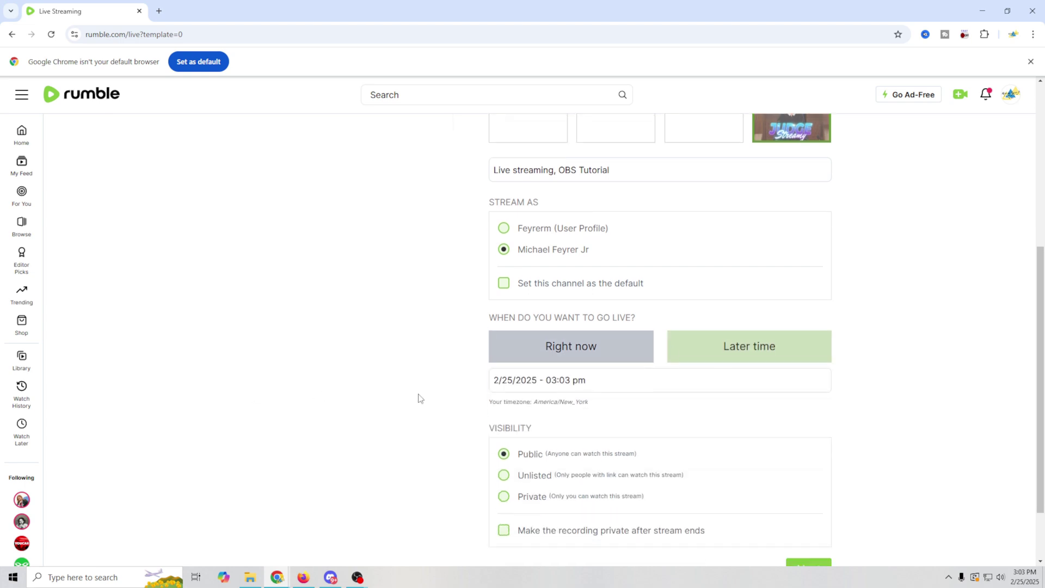
{"action": "left_click", "coordinate": [559, 353]}
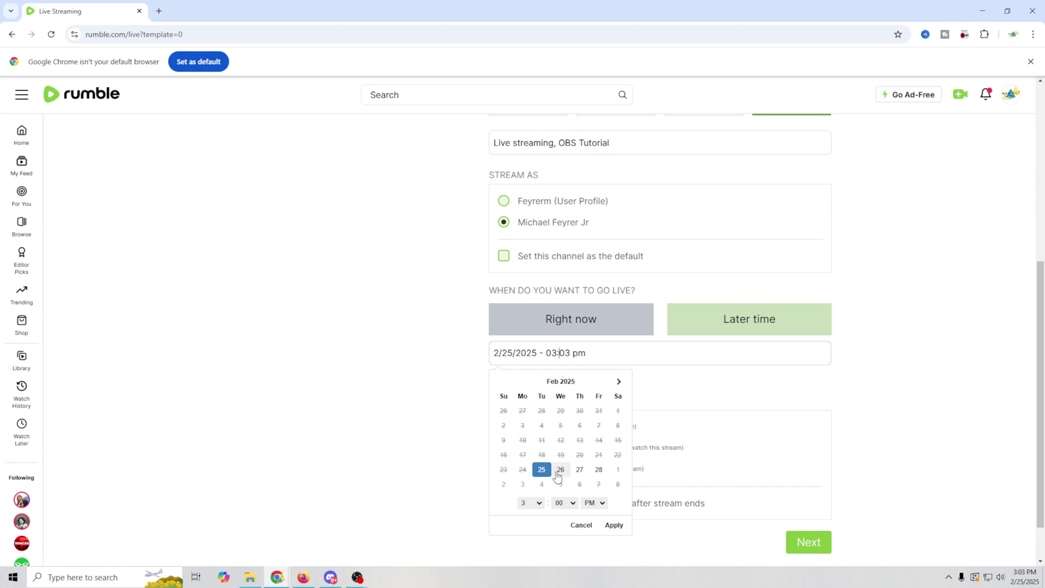
{"action": "left_click", "coordinate": [536, 503]}
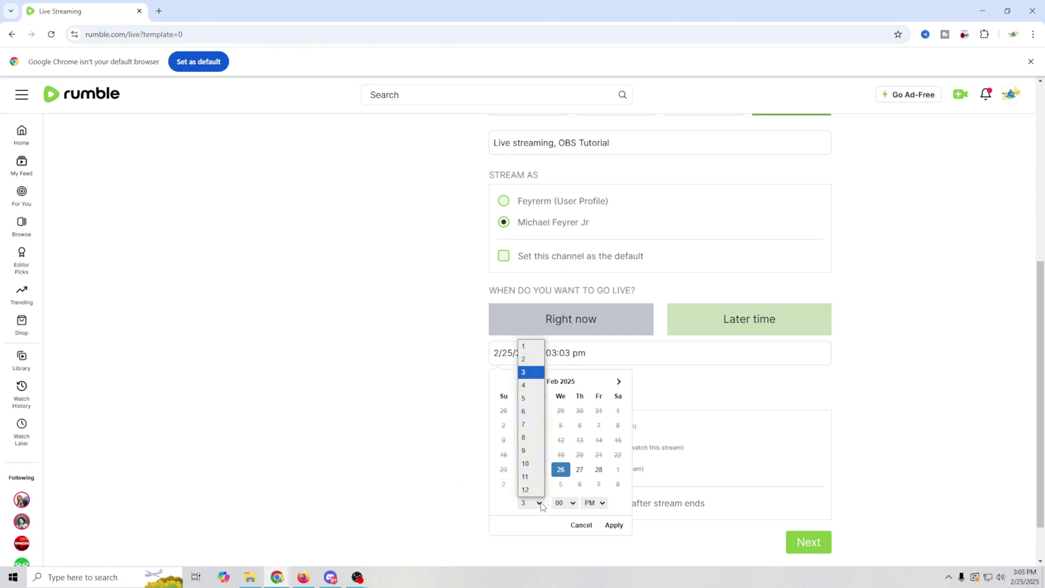
{"action": "left_click", "coordinate": [530, 426]}
{"action": "left_click", "coordinate": [586, 503]}
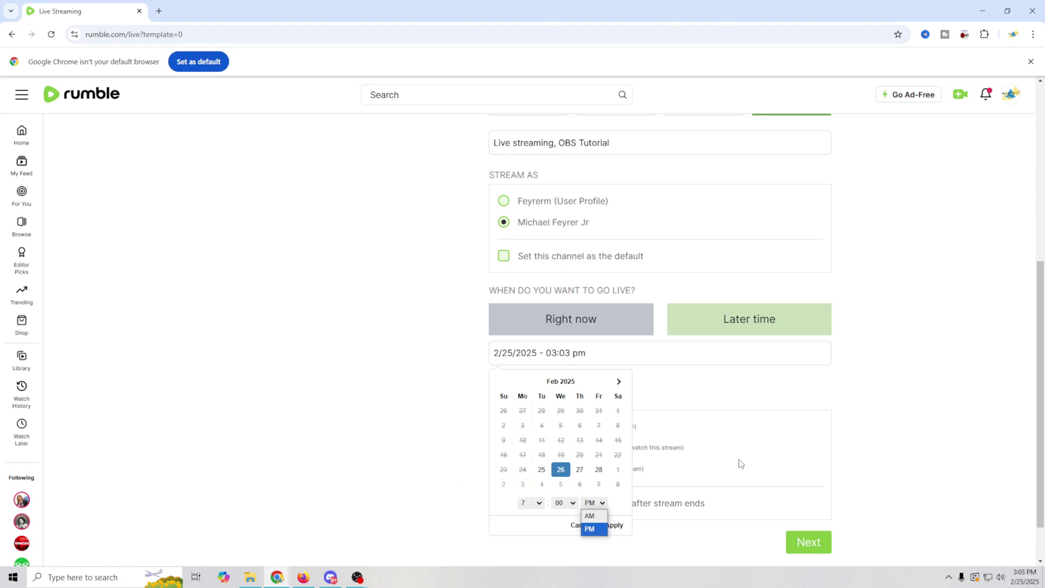
{"action": "left_click", "coordinate": [593, 527]}
{"action": "left_click", "coordinate": [614, 524]}
{"action": "scroll", "coordinate": [428, 424], "scroll_direction": "down", "scroll_amount": 1}
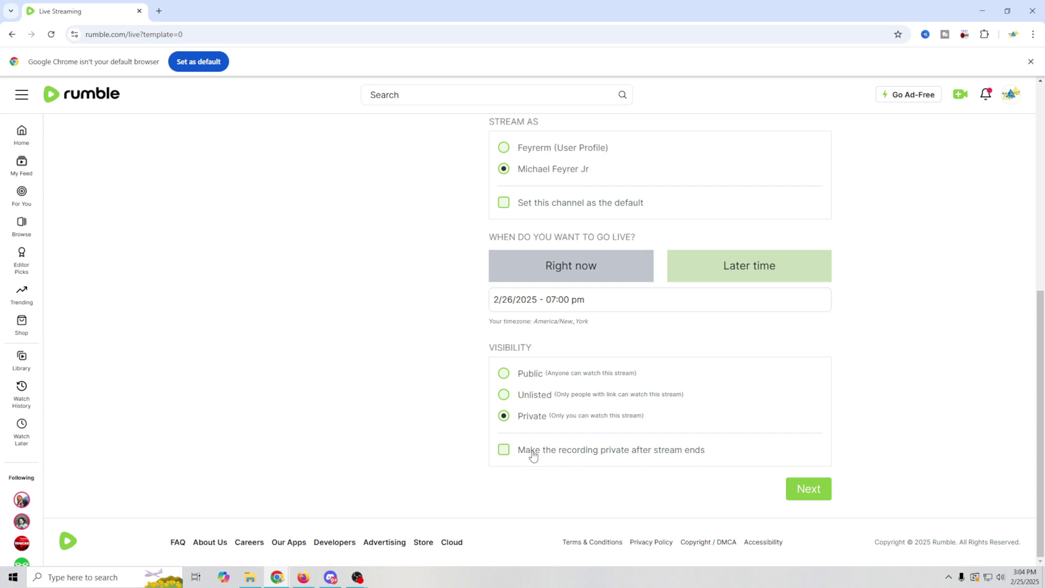
Go through the licensing and terms page to finish the live stream setup.
{"action": "left_click", "coordinate": [790, 491]}
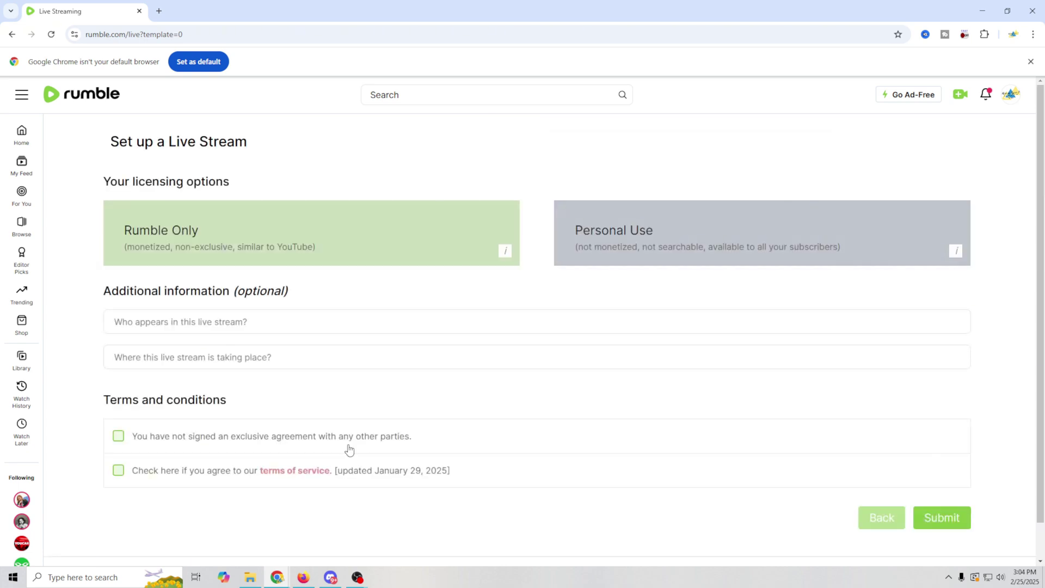
{"action": "scroll", "coordinate": [136, 436], "scroll_direction": "down", "scroll_amount": 1}
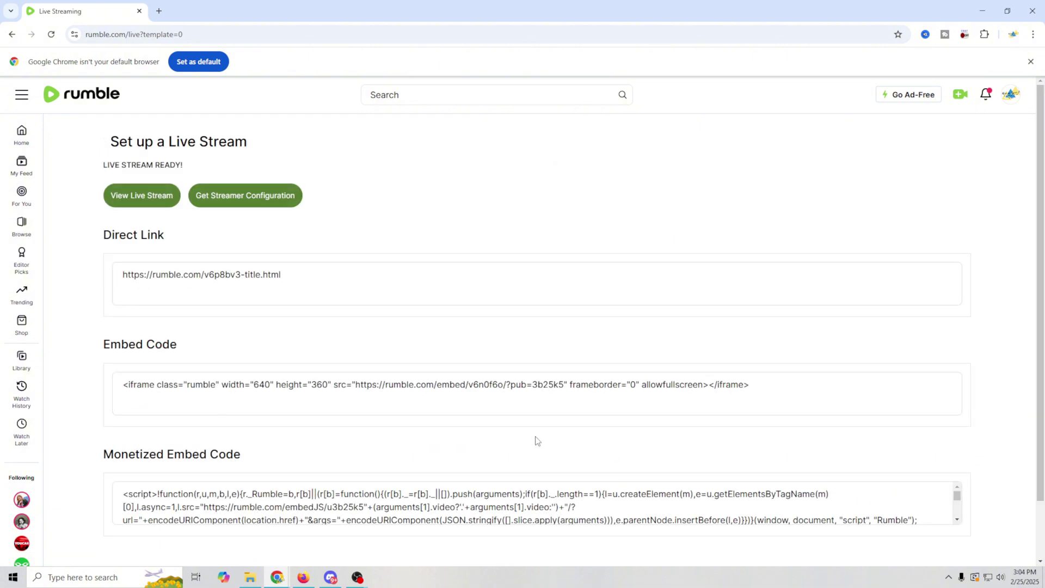
{"action": "scroll", "coordinate": [523, 430], "scroll_direction": "down", "scroll_amount": 2}
{"action": "scroll", "coordinate": [175, 291], "scroll_direction": "up", "scroll_amount": 2}
{"action": "scroll", "coordinate": [267, 461], "scroll_direction": "down", "scroll_amount": 2}
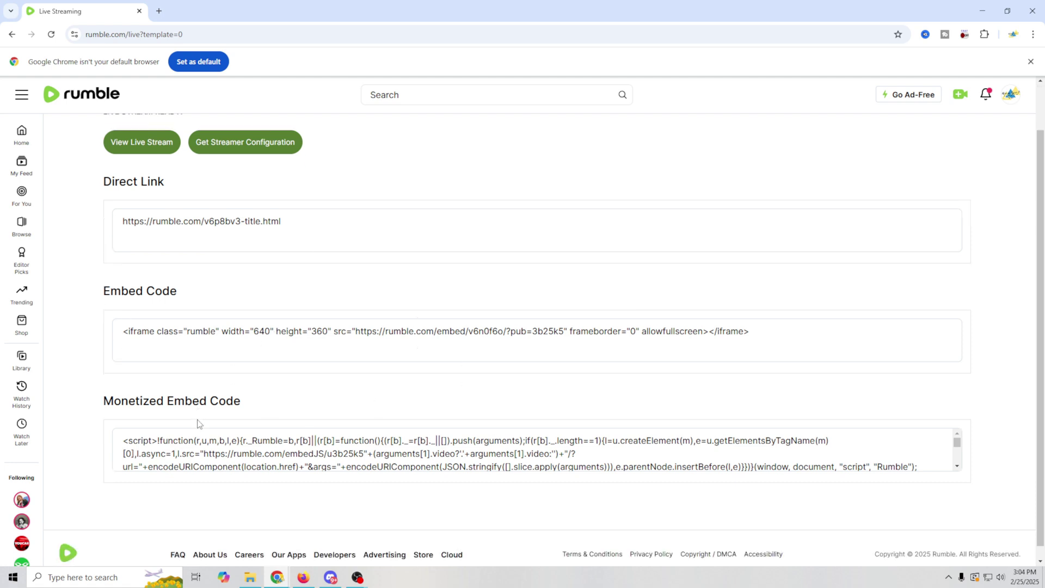
{"action": "scroll", "coordinate": [302, 412], "scroll_direction": "up", "scroll_amount": 2}
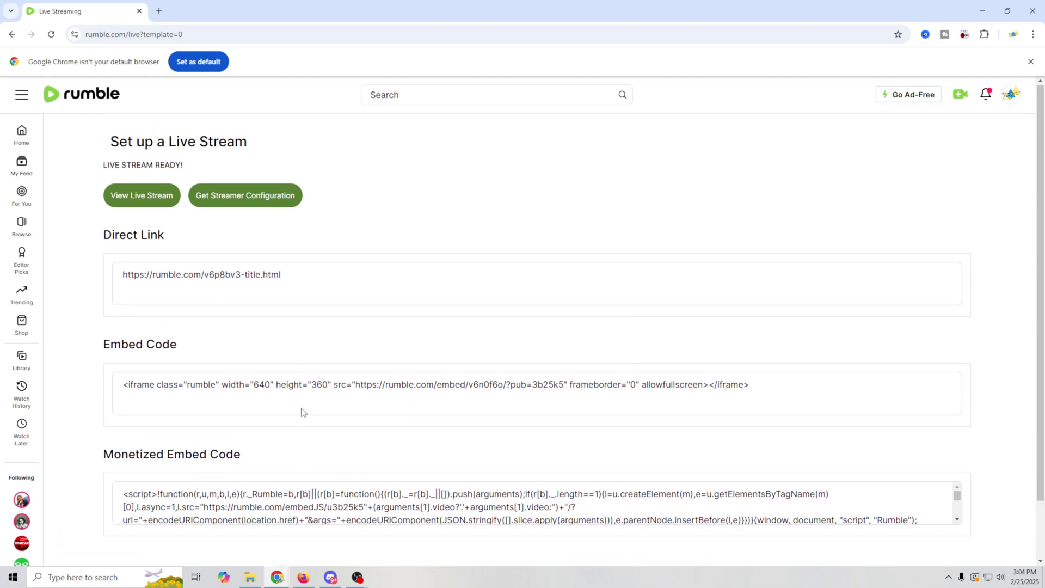
Open Rumble's Live Streams page and copy the new stream's dynamic server URL.
{"action": "left_click", "coordinate": [1010, 97]}
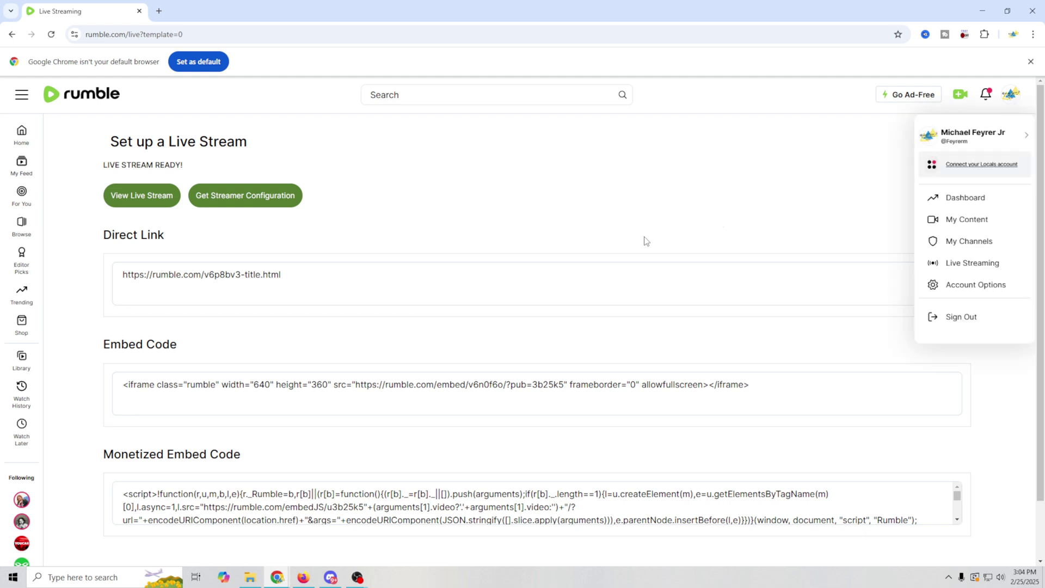
{"action": "left_click", "coordinate": [939, 222]}
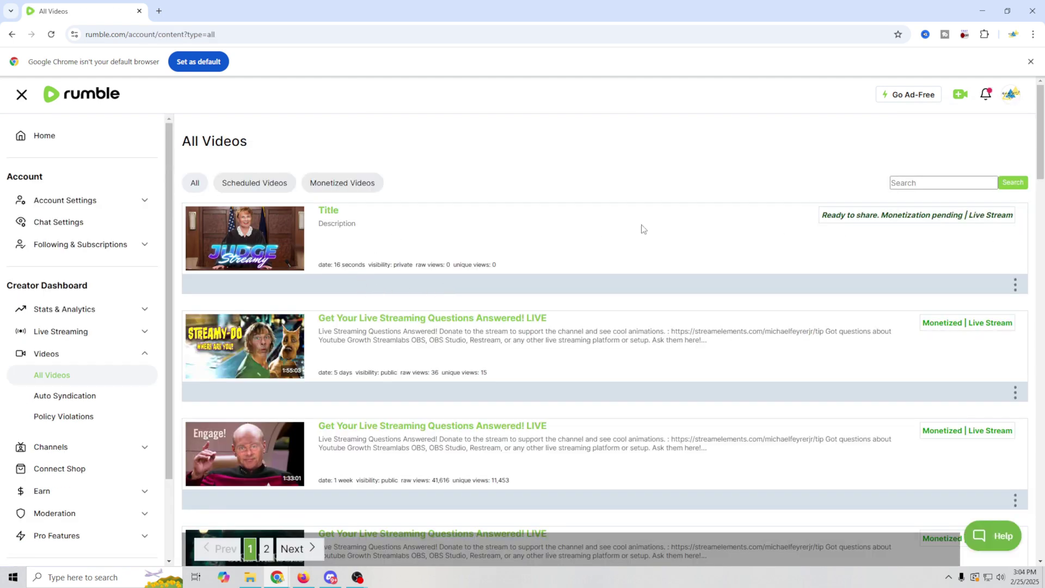
{"action": "left_click", "coordinate": [143, 333]}
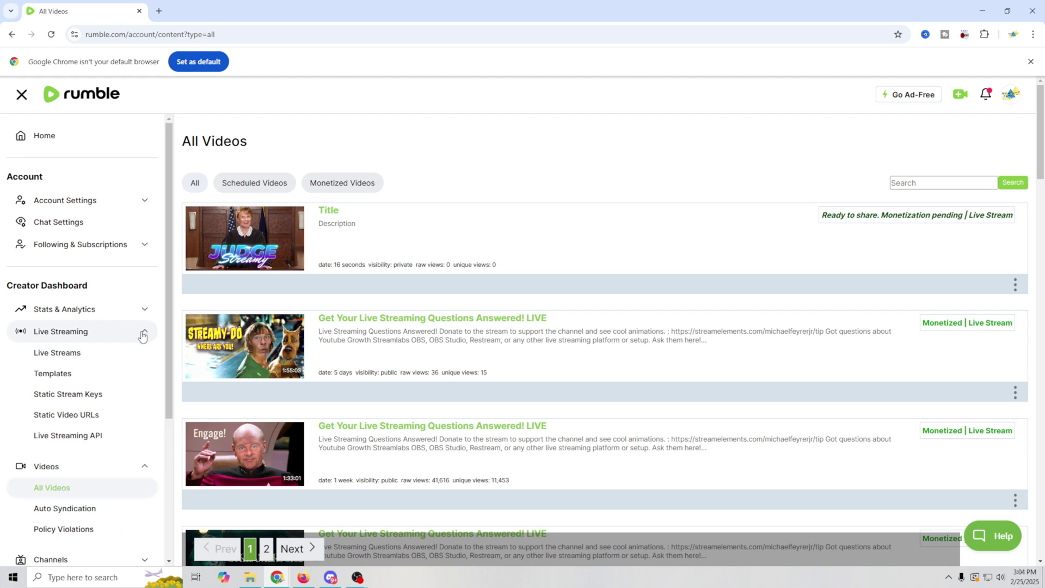
{"action": "left_click", "coordinate": [82, 354]}
{"action": "scroll", "coordinate": [289, 439], "scroll_direction": "down", "scroll_amount": 3}
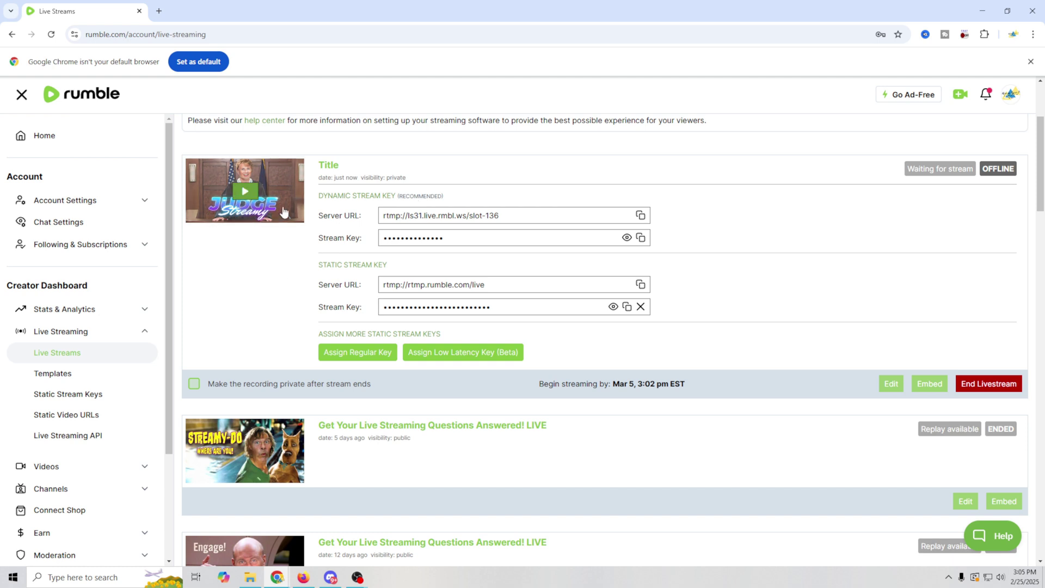
{"action": "left_click", "coordinate": [341, 215]}
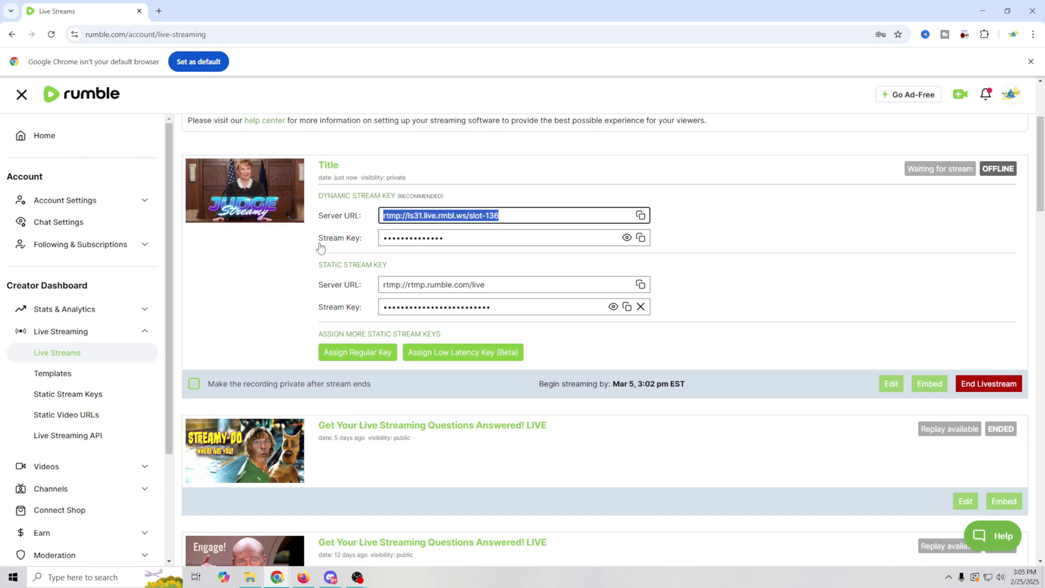
{"action": "left_click", "coordinate": [641, 216]}
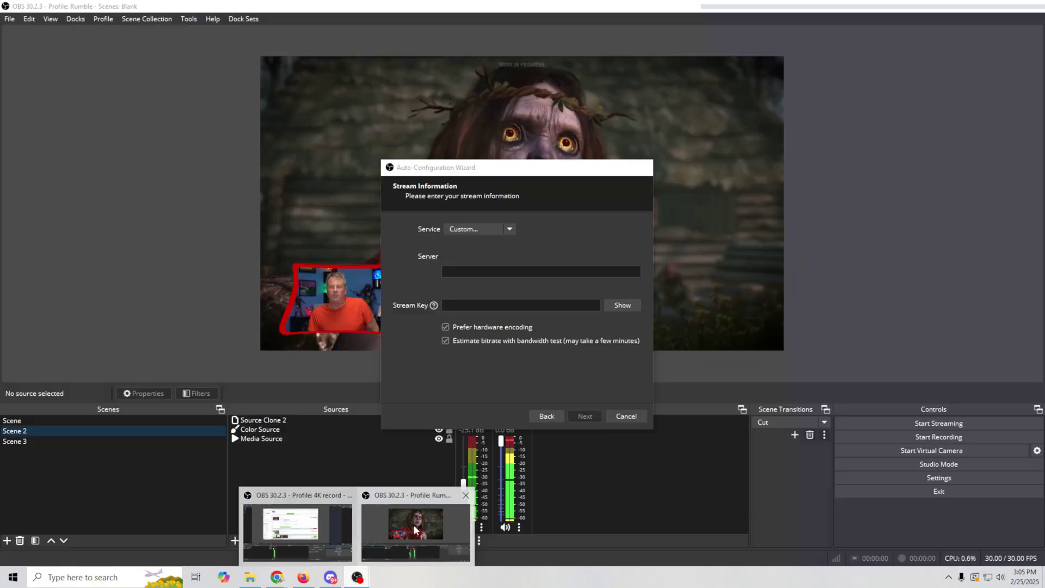
{"action": "left_click", "coordinate": [419, 520]}
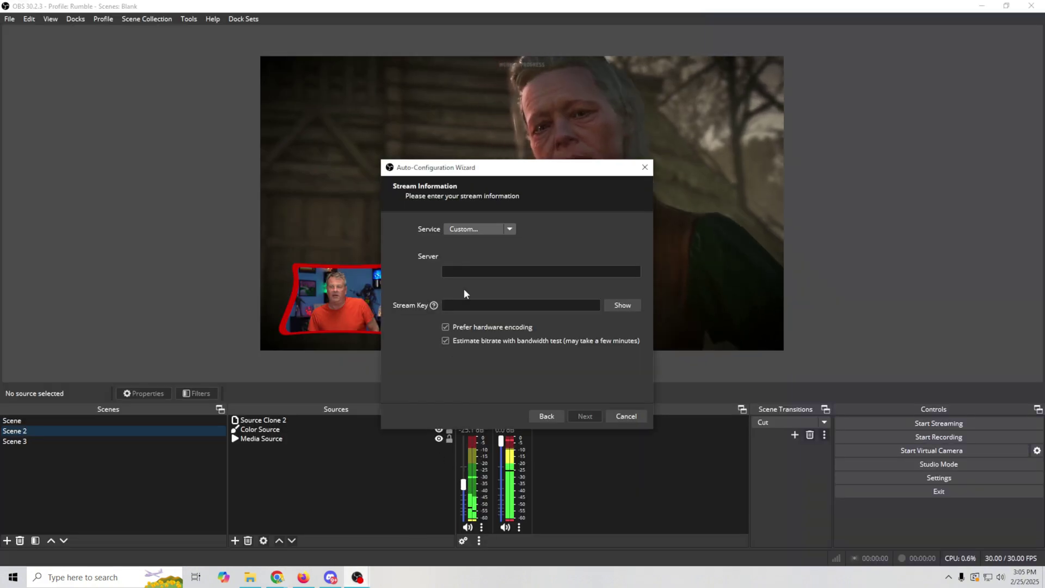
{"action": "left_click", "coordinate": [476, 270]}
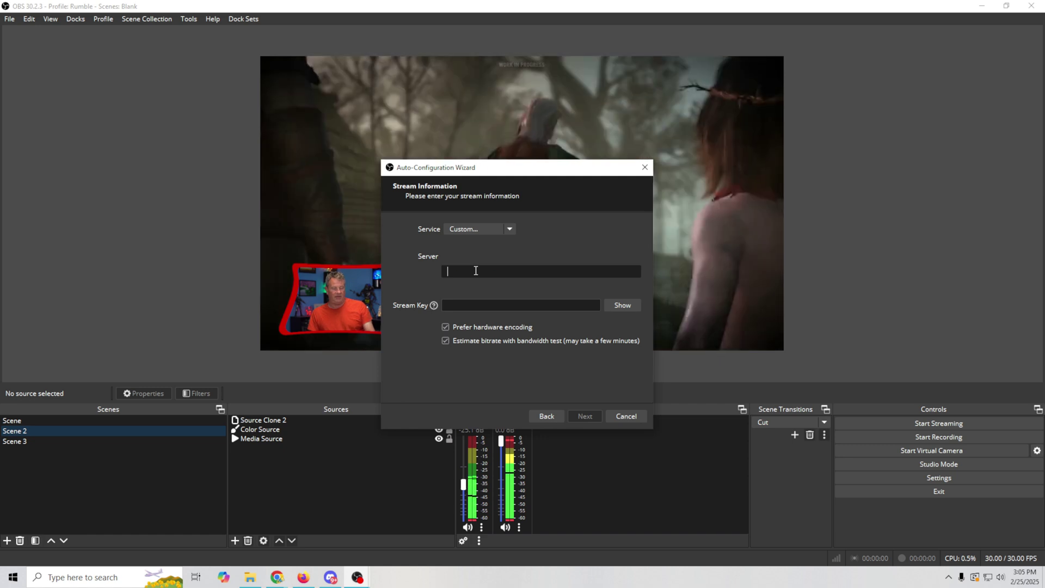
{"action": "key", "text": "ctrl+v"}
{"action": "key", "text": "Tab"}
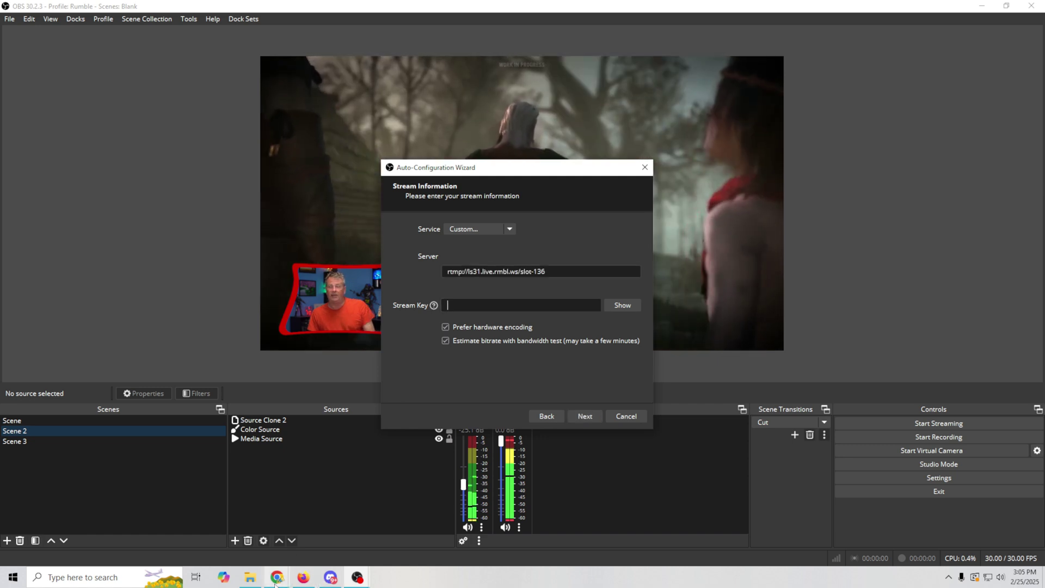
Copy Rumble's stream key into OBS and run the bandwidth test.
{"action": "mouse_move", "coordinate": [276, 580]}
{"action": "left_click", "coordinate": [397, 531]}
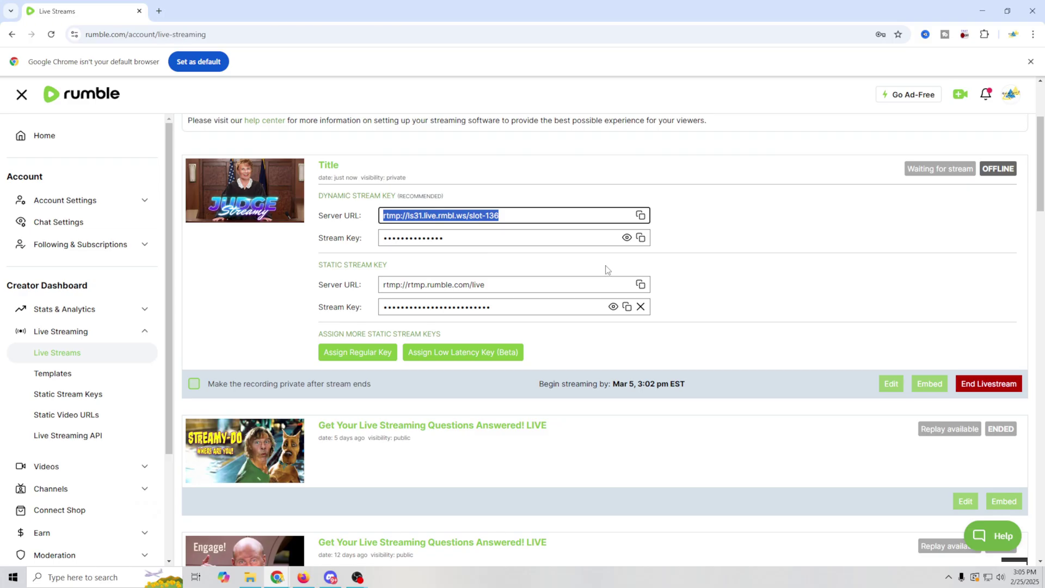
{"action": "left_click", "coordinate": [640, 238]}
{"action": "left_click", "coordinate": [357, 578]}
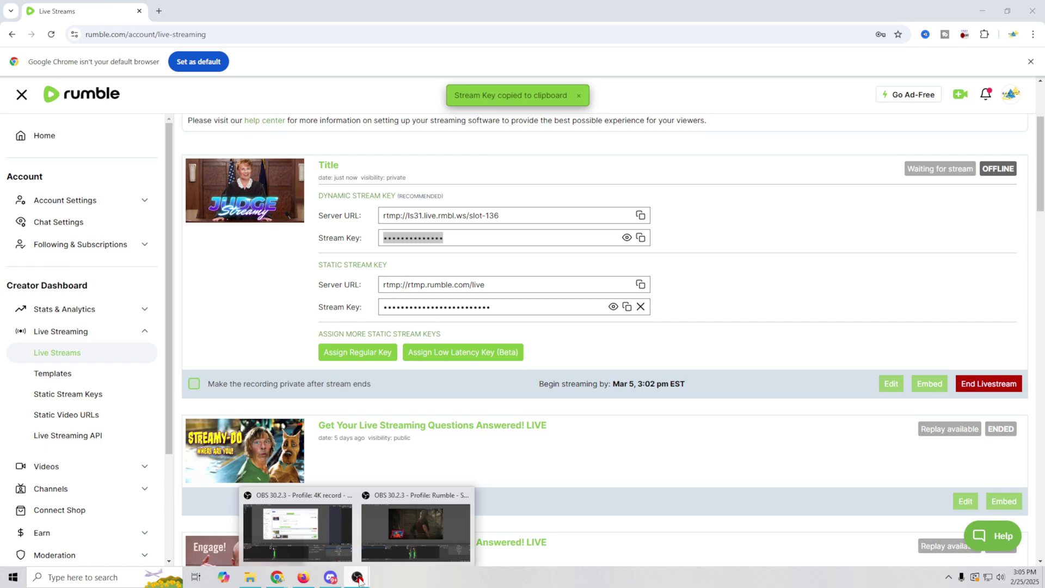
{"action": "left_click", "coordinate": [399, 537]}
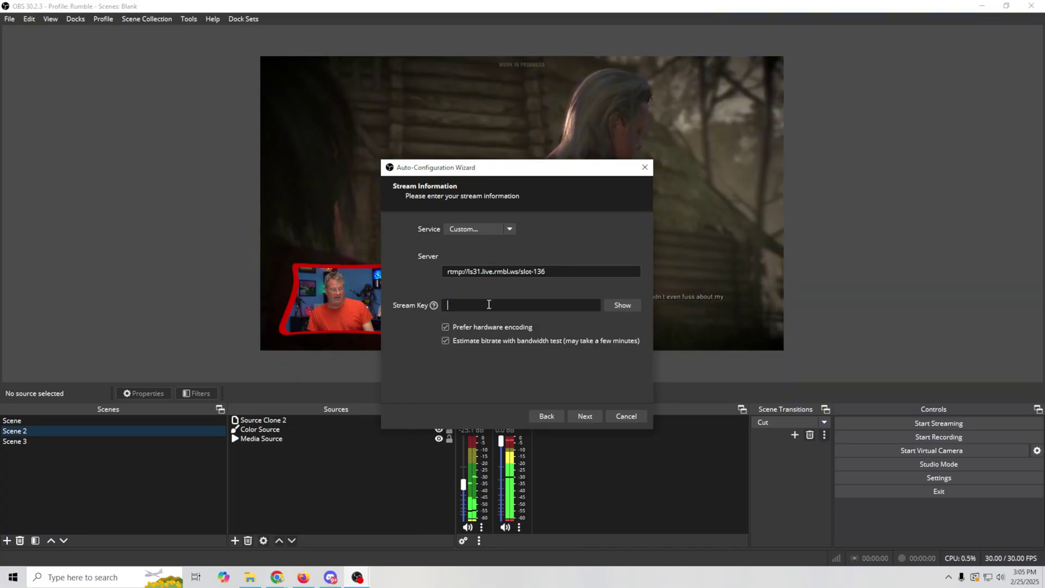
{"action": "key", "text": "ctrl+v"}
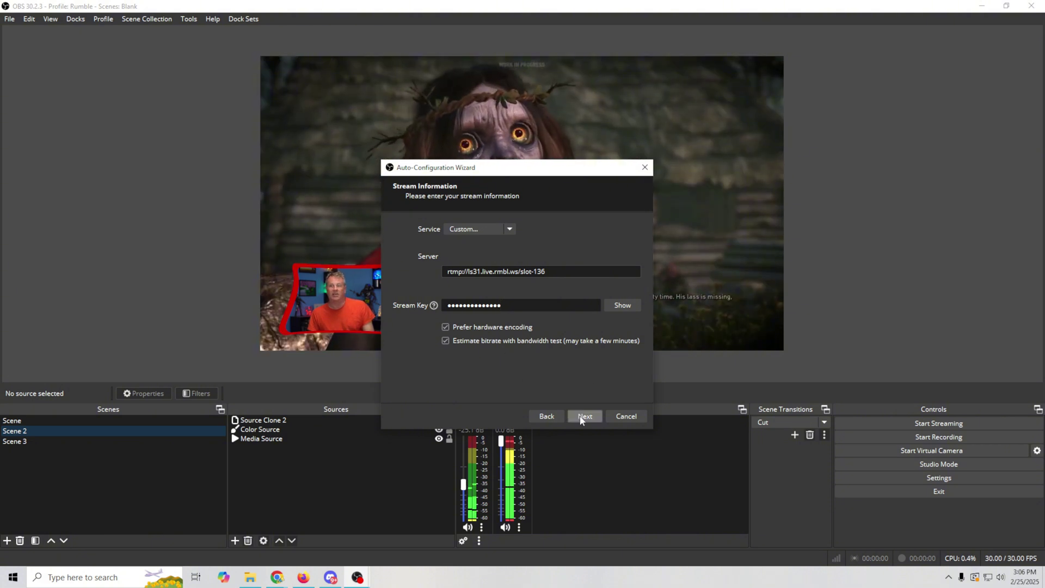
{"action": "left_click", "coordinate": [583, 417]}
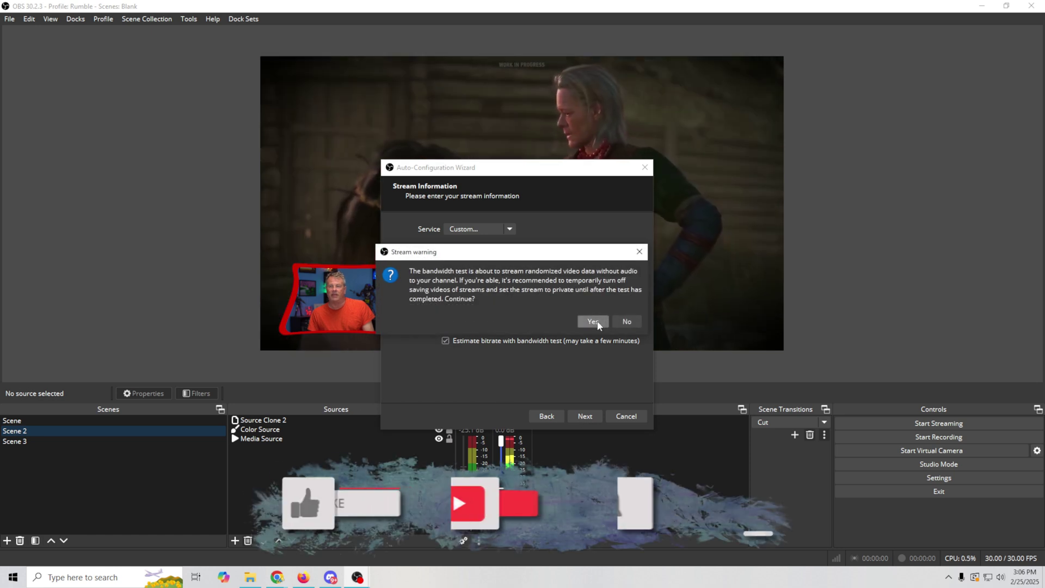
{"action": "left_click", "coordinate": [593, 323]}
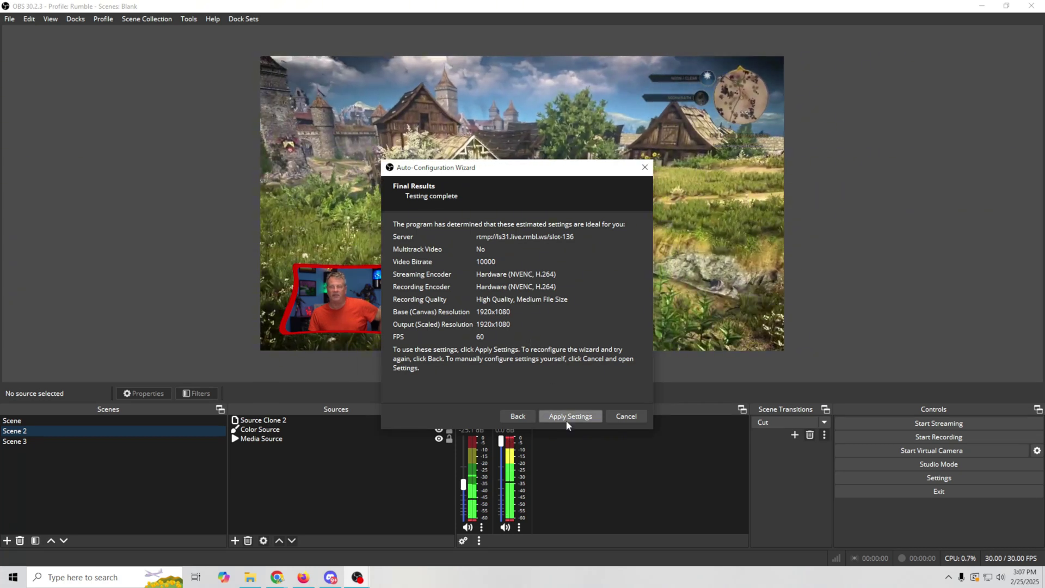
Accept the wizard's recommended settings, then lower the streaming video bitrate to 6000 Kbps and save.
{"action": "left_click", "coordinate": [569, 417]}
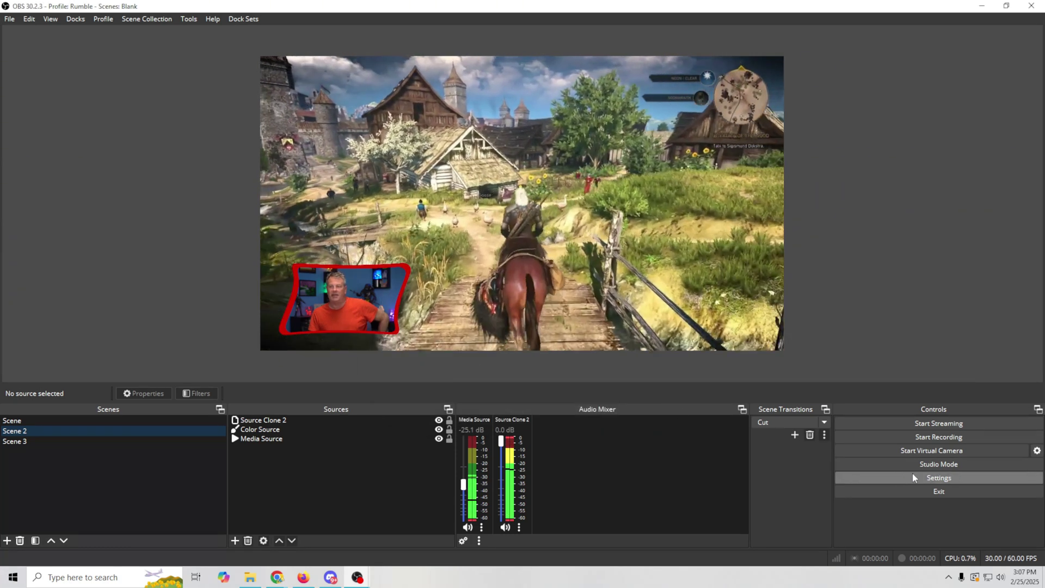
{"action": "left_click", "coordinate": [914, 477]}
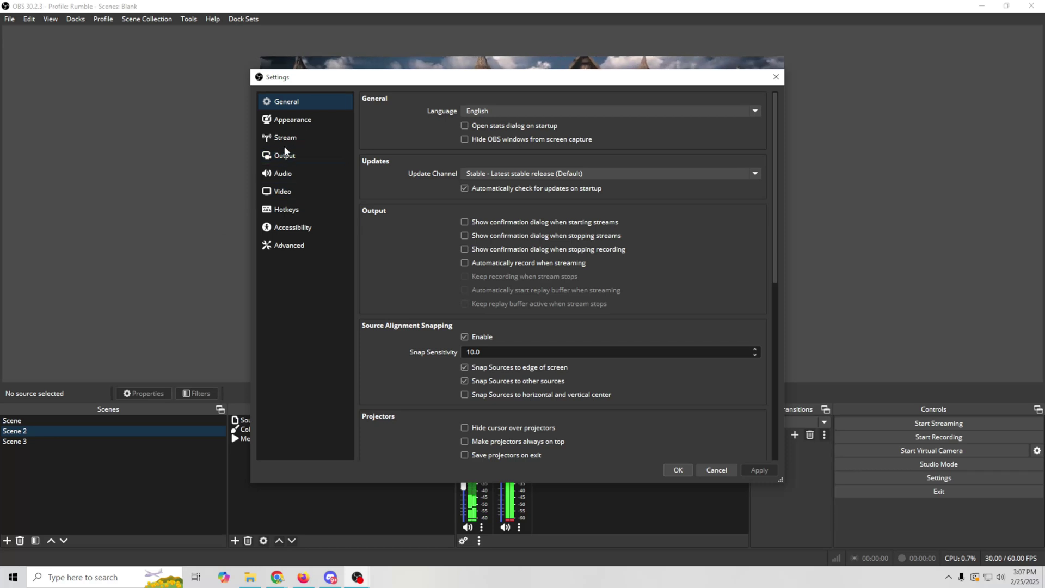
{"action": "left_click", "coordinate": [285, 154]}
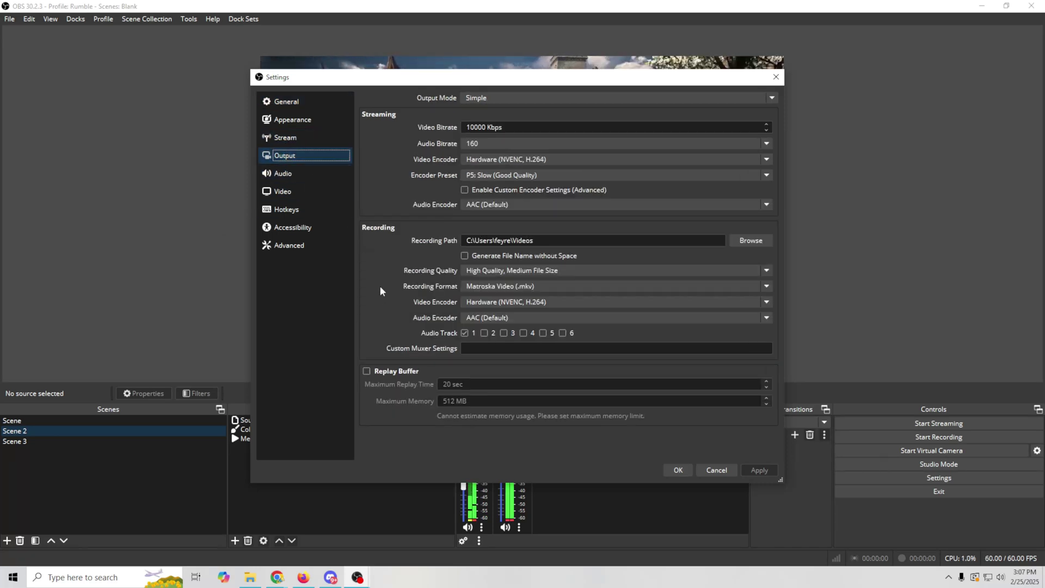
{"action": "key", "text": "Tab"}
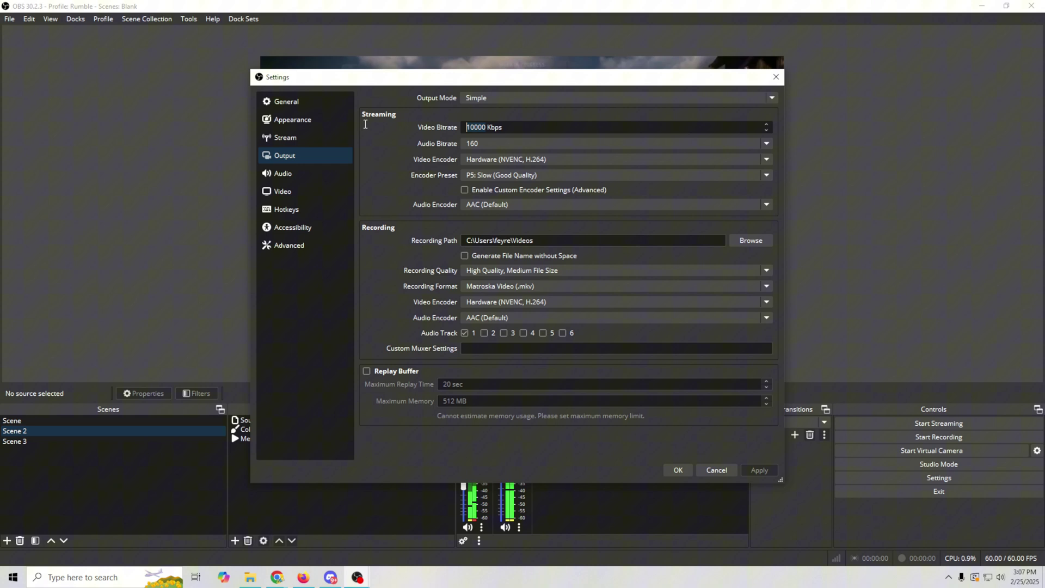
{"action": "type", "text": "6000"}
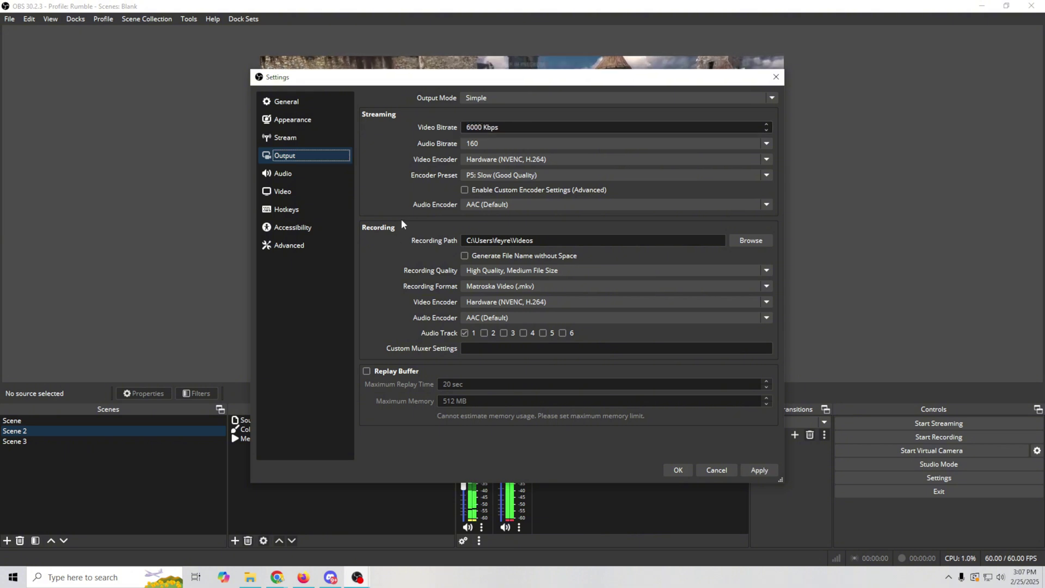
{"action": "left_click", "coordinate": [765, 470]}
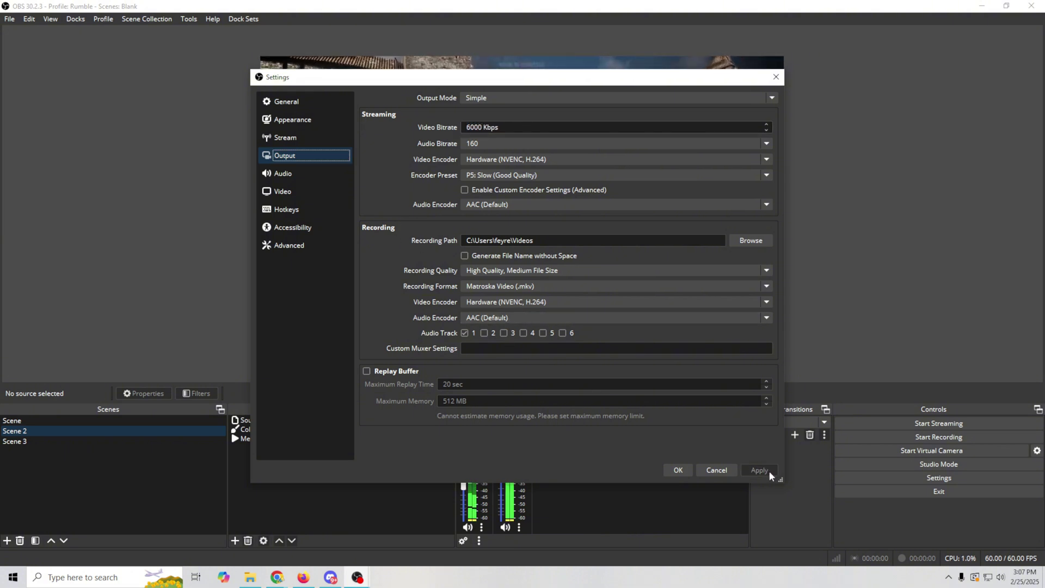
{"action": "left_click", "coordinate": [678, 471]}
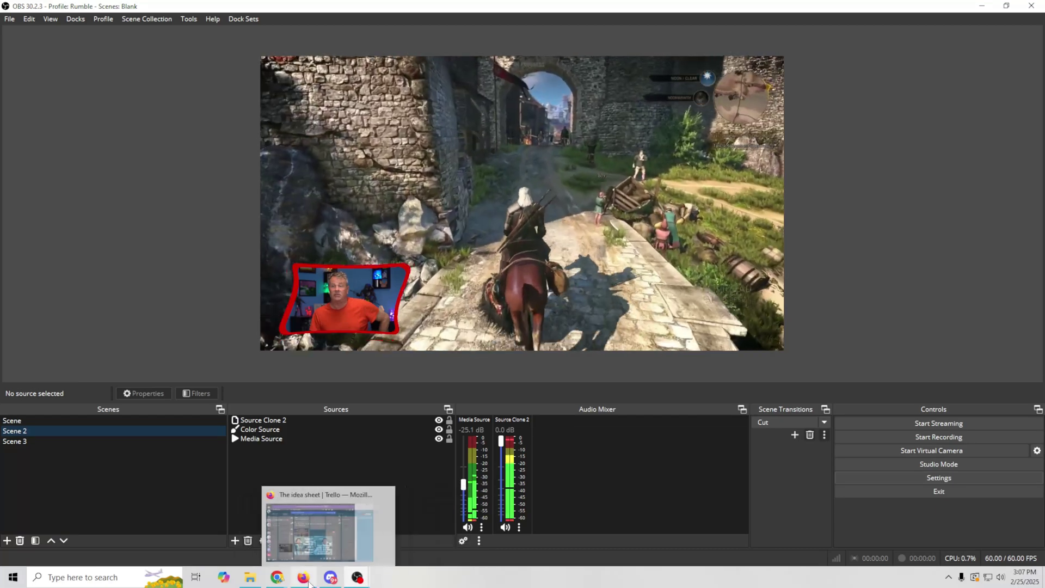
Look over the new private stream's watch page on Rumble.
{"action": "mouse_move", "coordinate": [282, 582]}
{"action": "left_click", "coordinate": [394, 527]}
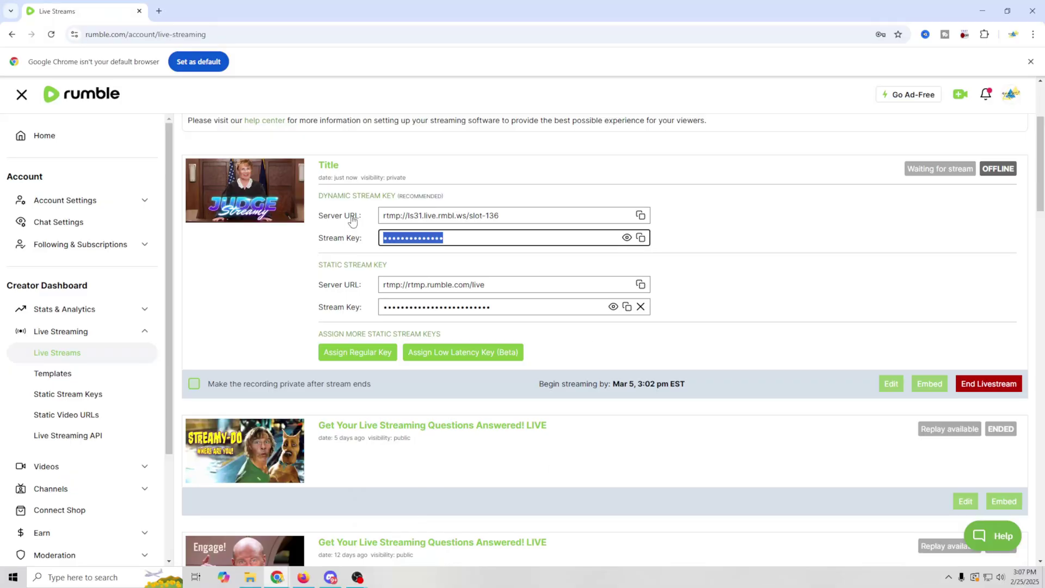
{"action": "left_click", "coordinate": [328, 165]}
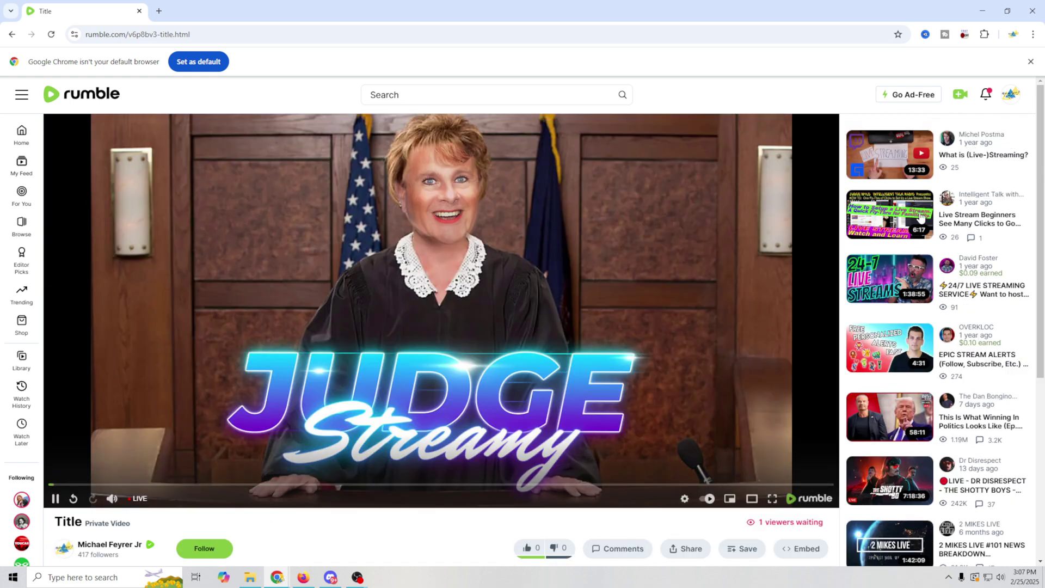
{"action": "scroll", "coordinate": [658, 384], "scroll_direction": "down", "scroll_amount": 5}
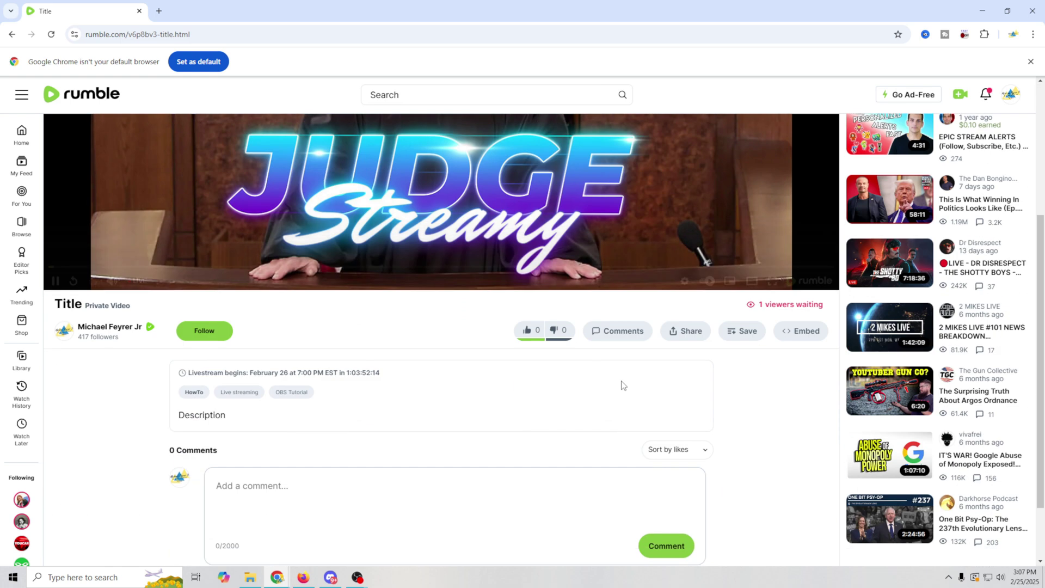
{"action": "scroll", "coordinate": [495, 375], "scroll_direction": "up", "scroll_amount": 1}
{"action": "scroll", "coordinate": [495, 374], "scroll_direction": "up", "scroll_amount": 3}
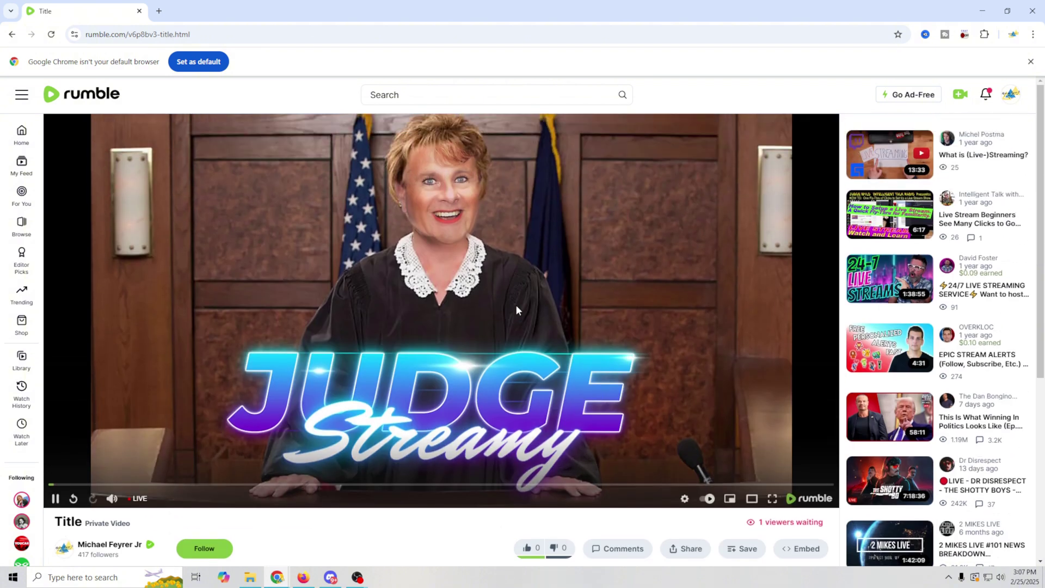
{"action": "scroll", "coordinate": [388, 356], "scroll_direction": "down", "scroll_amount": 3}
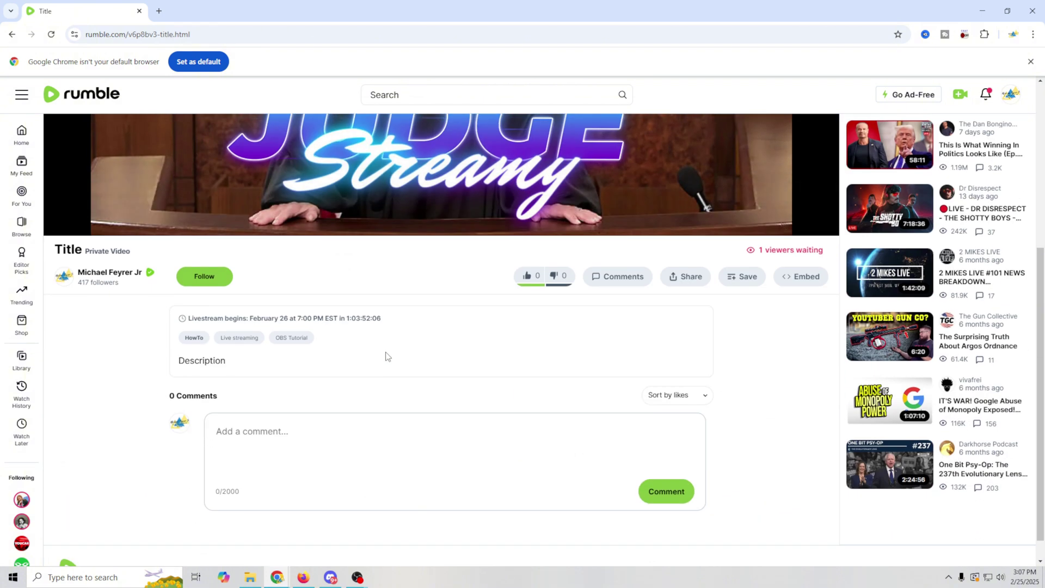
{"action": "scroll", "coordinate": [388, 356], "scroll_direction": "up", "scroll_amount": 5}
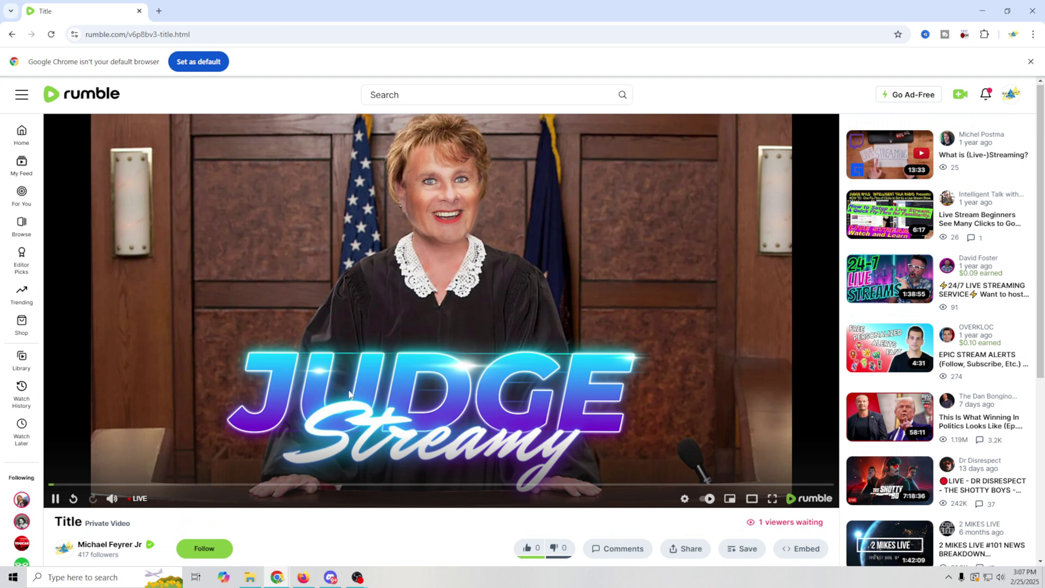
{"action": "mouse_move", "coordinate": [356, 577]}
{"action": "left_click", "coordinate": [425, 516]}
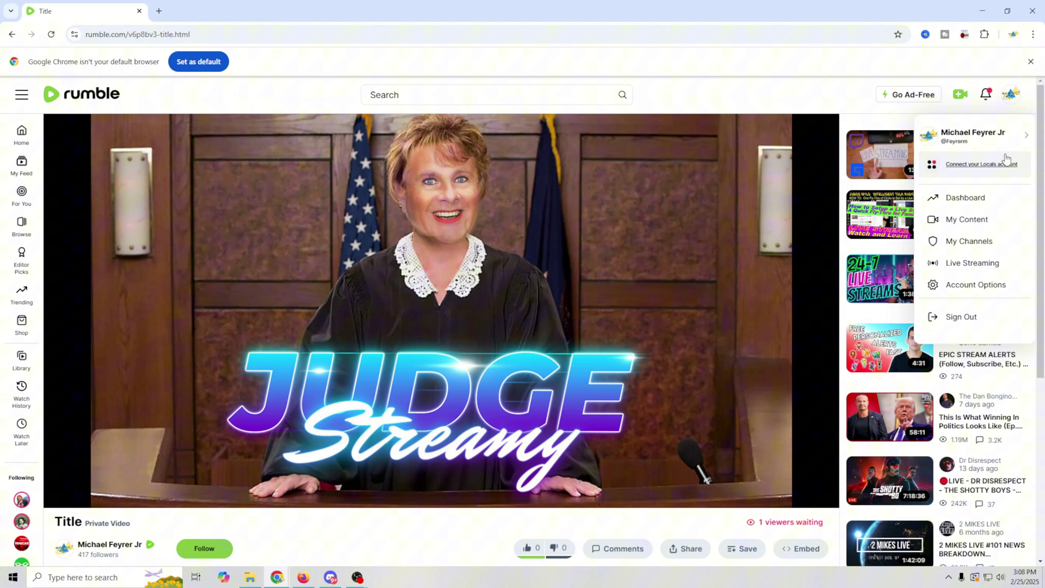
Go to My Content > Live Streaming to show the stream's server URL and key.
{"action": "left_click", "coordinate": [982, 225]}
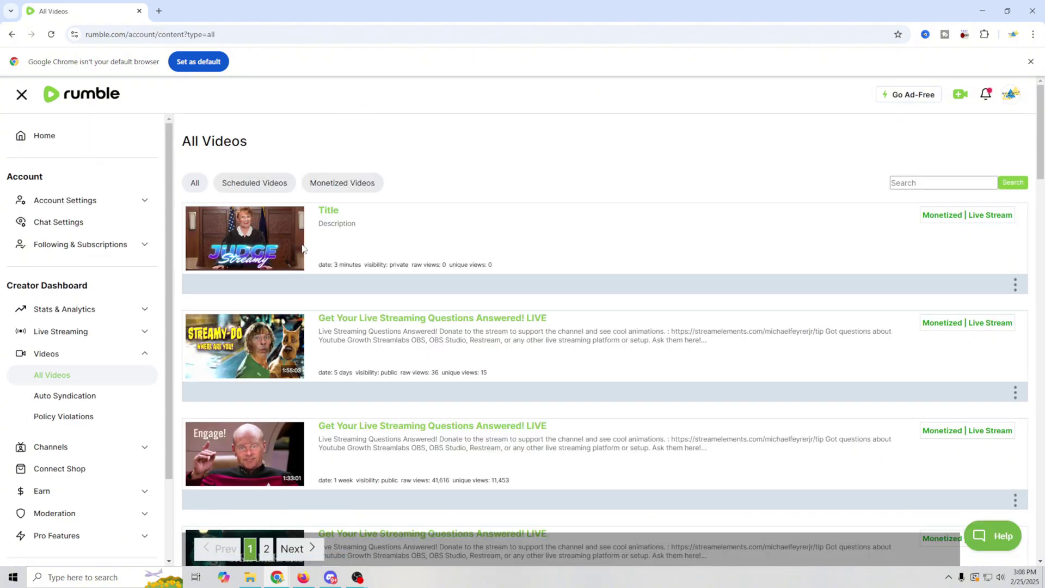
{"action": "left_click", "coordinate": [68, 331]}
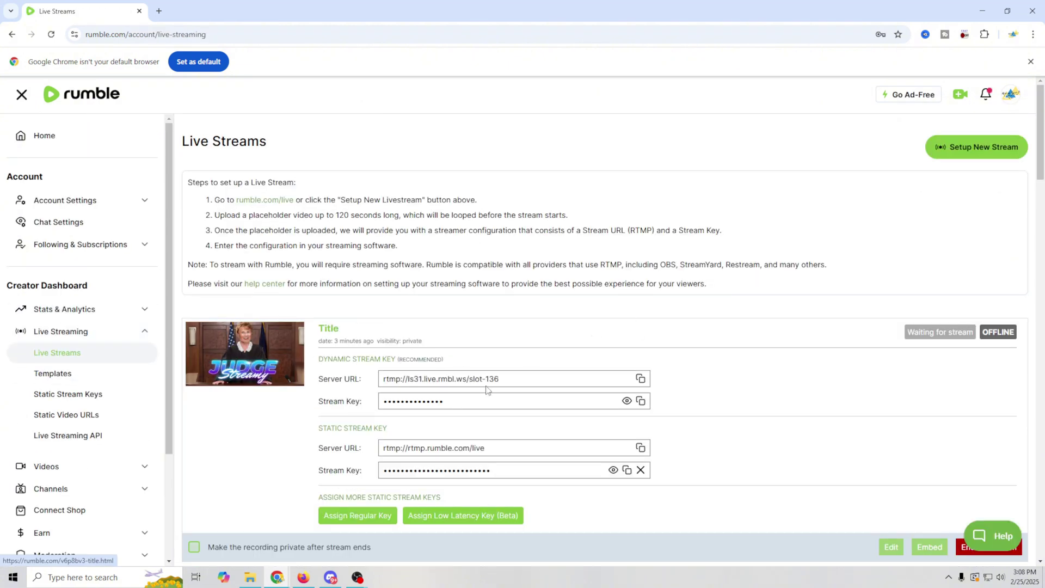
{"action": "scroll", "coordinate": [442, 360], "scroll_direction": "down", "scroll_amount": 5}
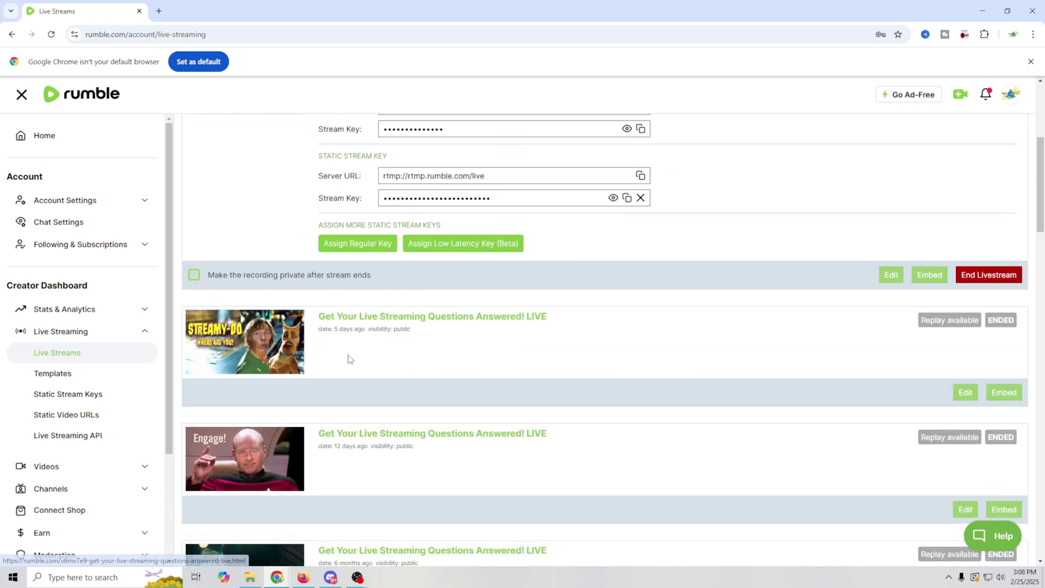
{"action": "scroll", "coordinate": [350, 357], "scroll_direction": "up", "scroll_amount": 1}
{"action": "scroll", "coordinate": [282, 276], "scroll_direction": "up", "scroll_amount": 4}
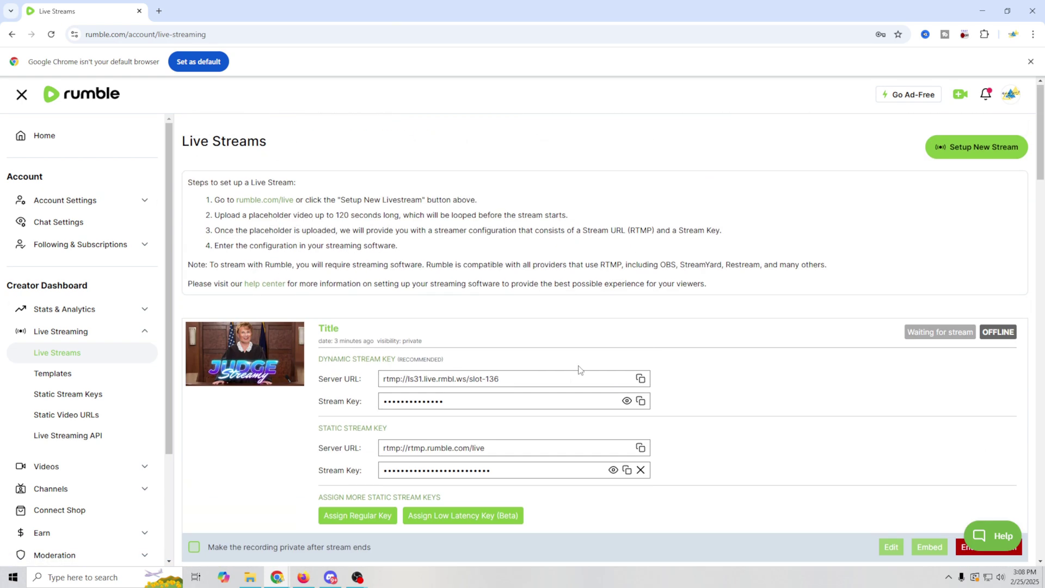
In the OBS Rumble profile, check the Custom stream server and key, then close Settings unchanged.
{"action": "mouse_move", "coordinate": [358, 578]}
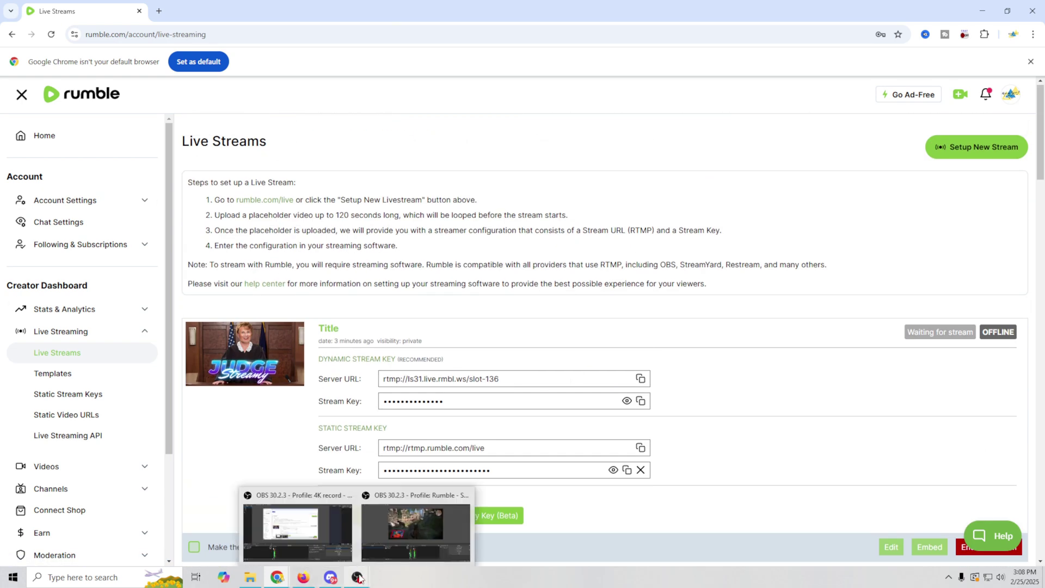
{"action": "left_click", "coordinate": [405, 532]}
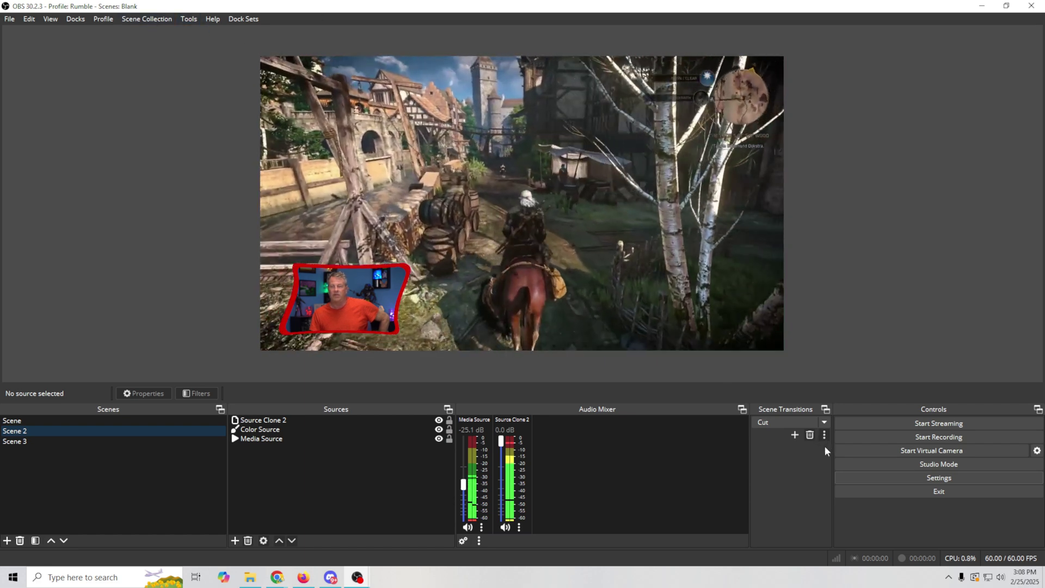
{"action": "left_click", "coordinate": [897, 479]}
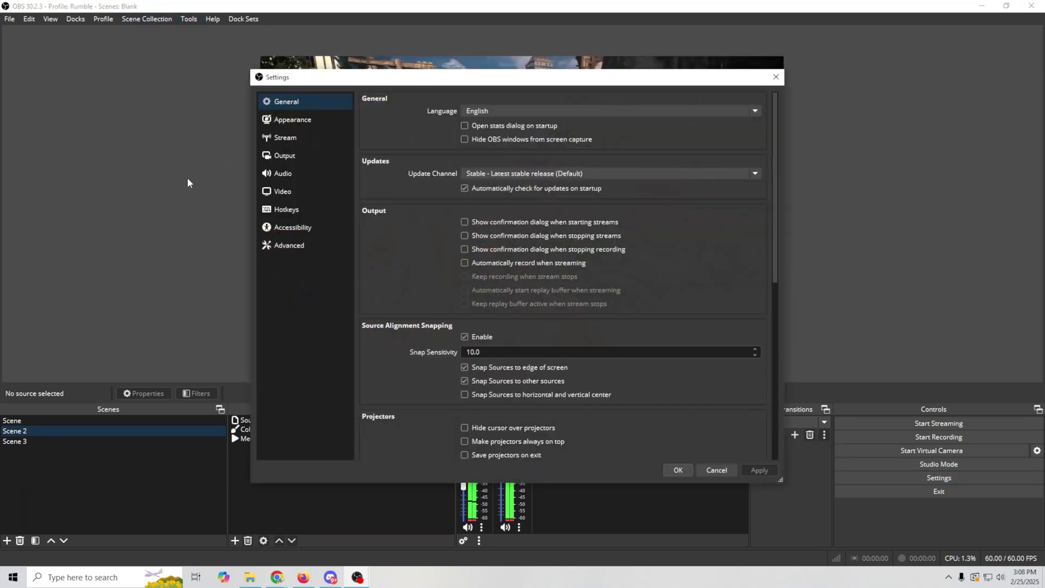
{"action": "left_click", "coordinate": [275, 138]}
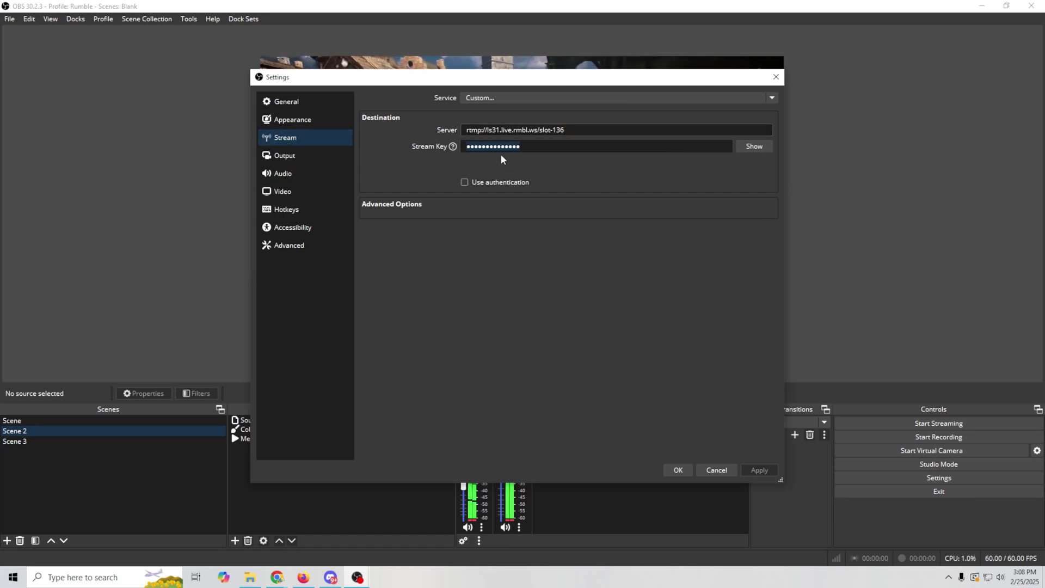
{"action": "left_click", "coordinate": [678, 470]}
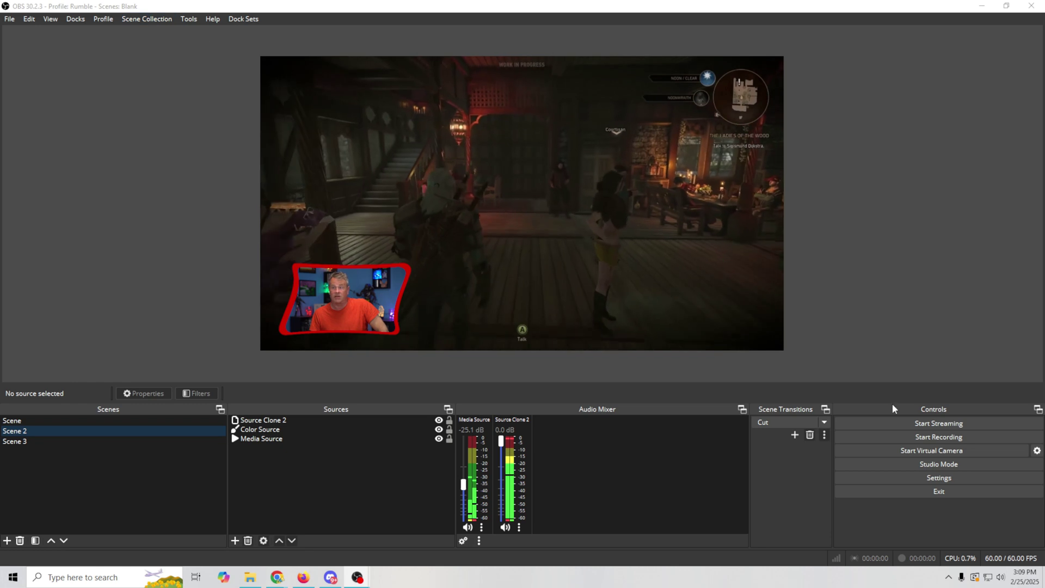
Change the Rumble profile's stream service to YouTube - RTMPS and save the settings.
{"action": "left_click", "coordinate": [938, 477]}
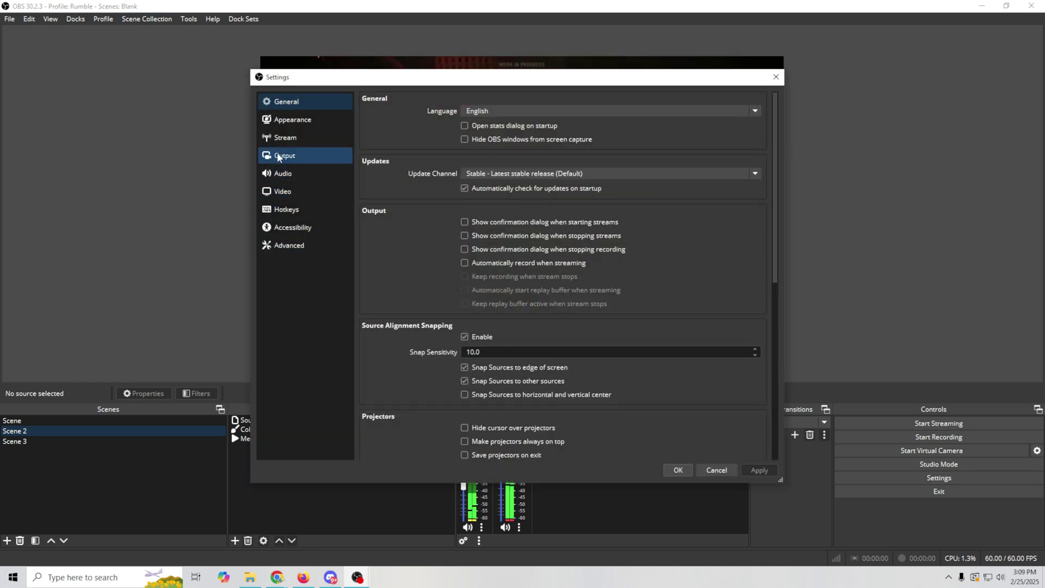
{"action": "left_click", "coordinate": [285, 137]}
{"action": "left_click", "coordinate": [513, 98]}
{"action": "left_click", "coordinate": [496, 130]}
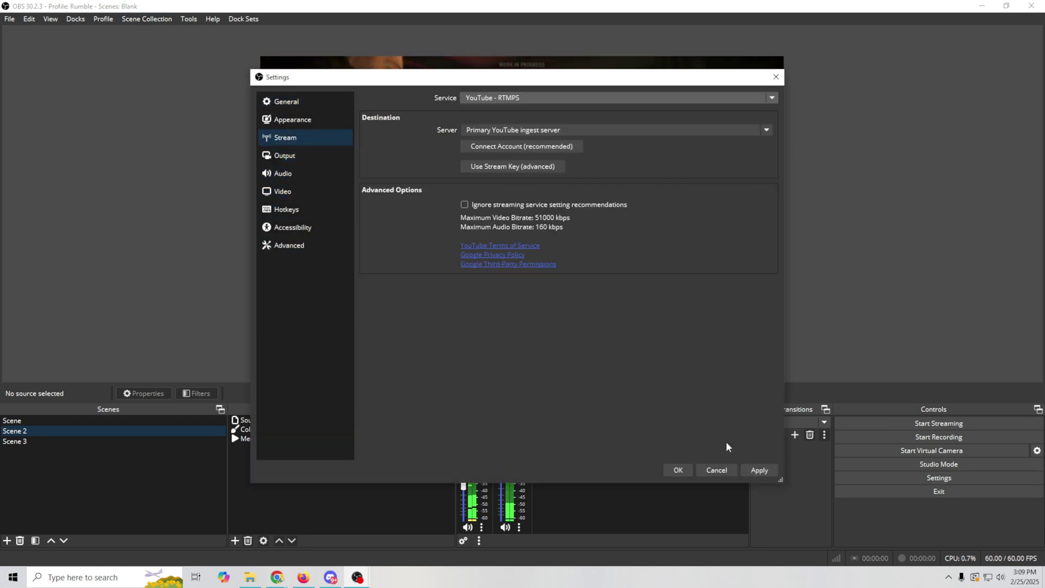
{"action": "left_click", "coordinate": [767, 470]}
{"action": "left_click", "coordinate": [684, 468]}
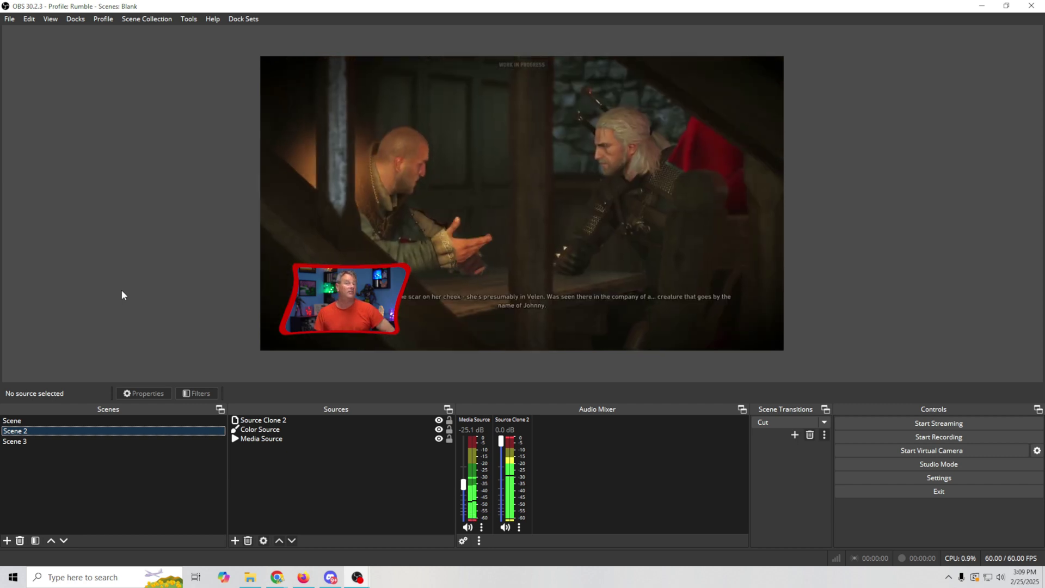
Open the Aitum Multistream panel and dock it beside the preview.
{"action": "left_click", "coordinate": [78, 23]}
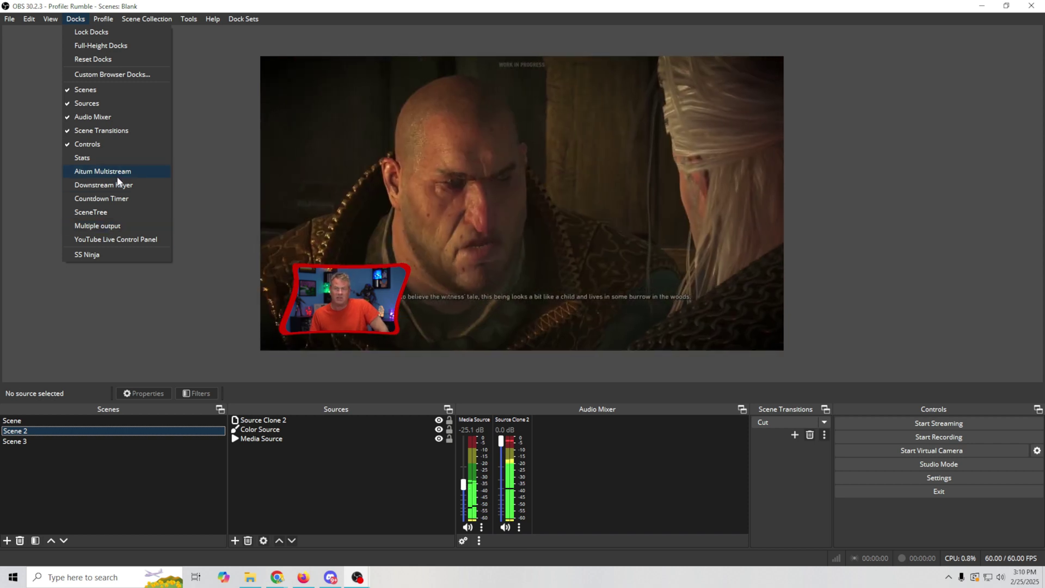
{"action": "left_click", "coordinate": [118, 176]}
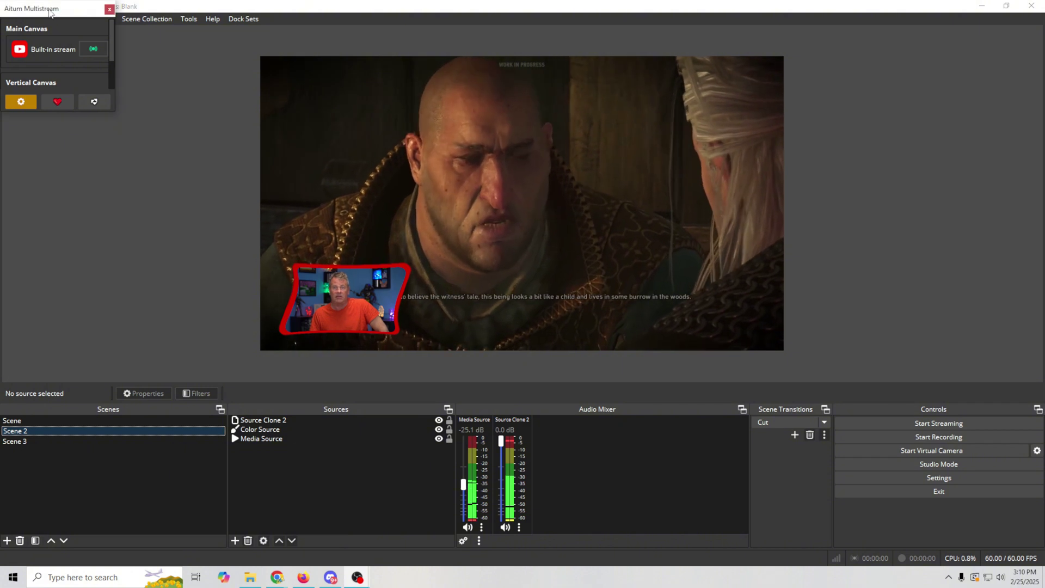
{"action": "left_click_drag", "start_coordinate": [52, 8], "coordinate": [974, 121]}
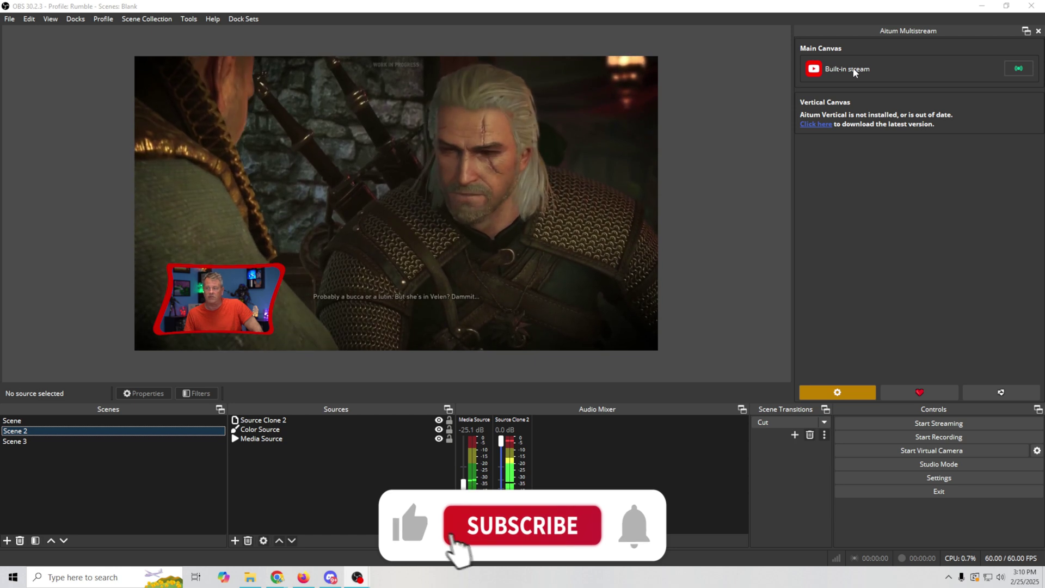
Start a new Other Service output named Rumble on the Main Canvas.
{"action": "left_click", "coordinate": [818, 391]}
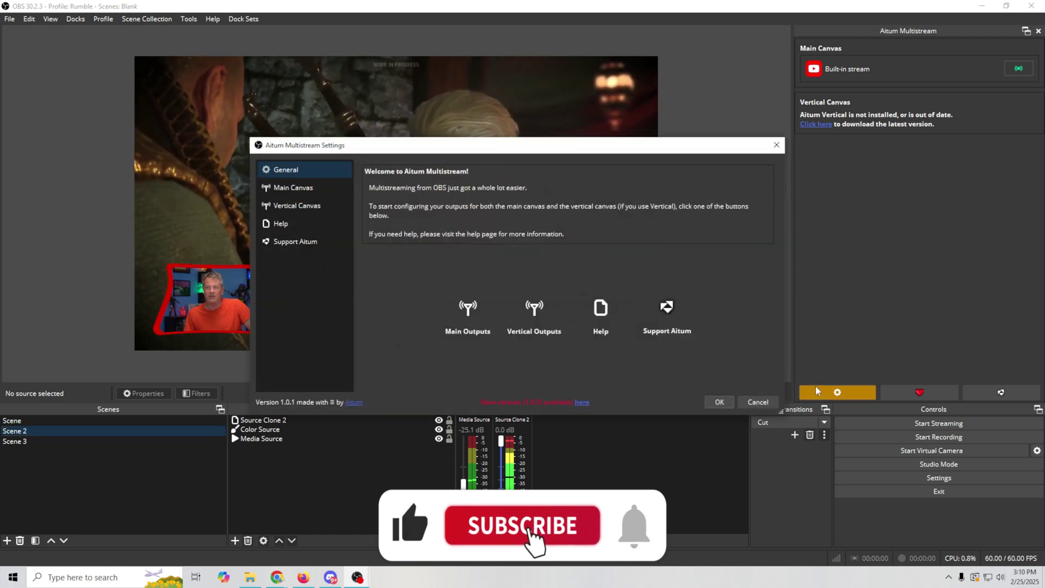
{"action": "left_click", "coordinate": [279, 191]}
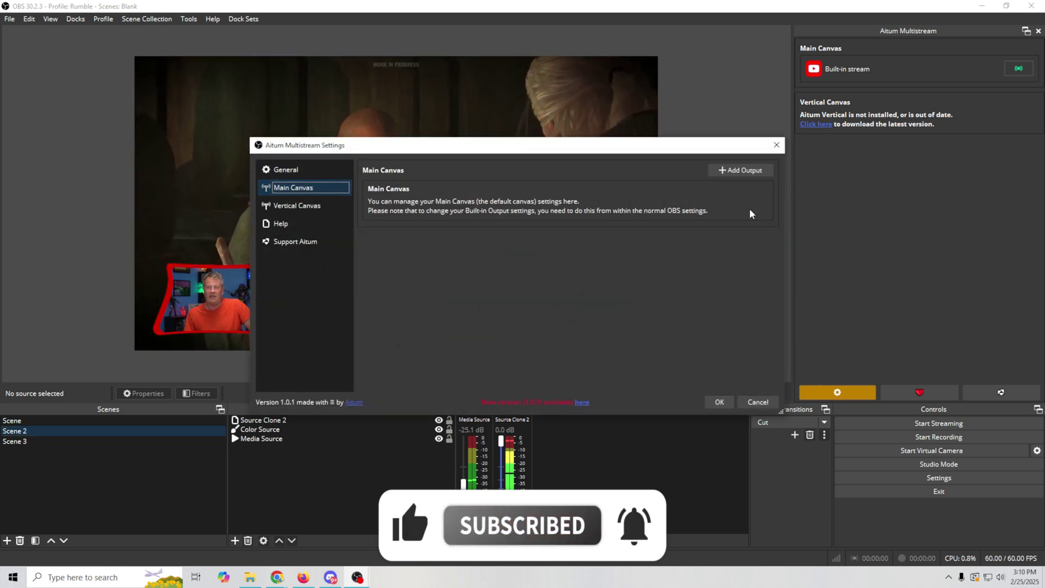
{"action": "left_click", "coordinate": [746, 170]}
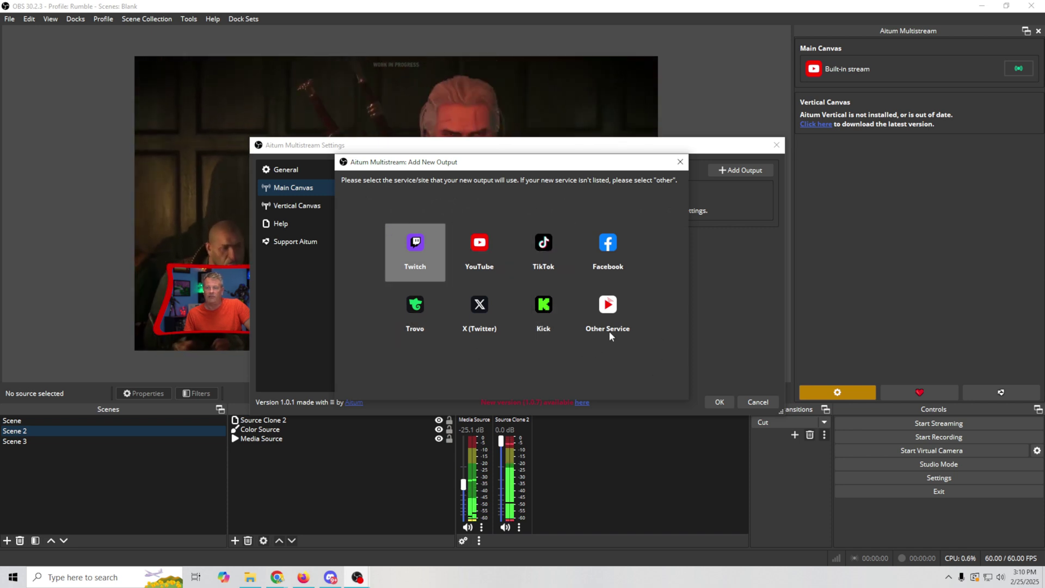
{"action": "left_click", "coordinate": [615, 307]}
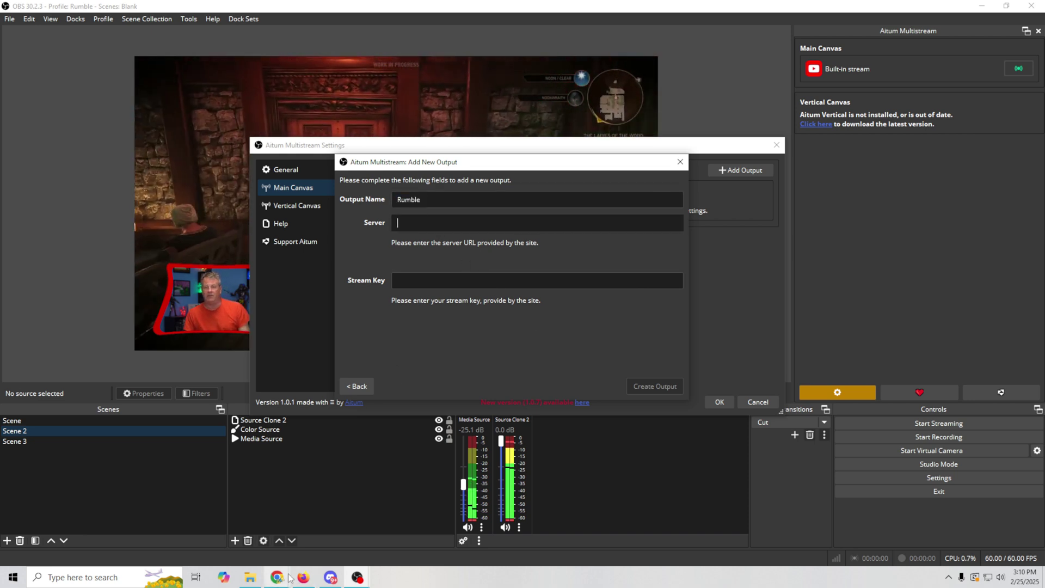
{"action": "mouse_move", "coordinate": [289, 578]}
{"action": "left_click", "coordinate": [388, 551]}
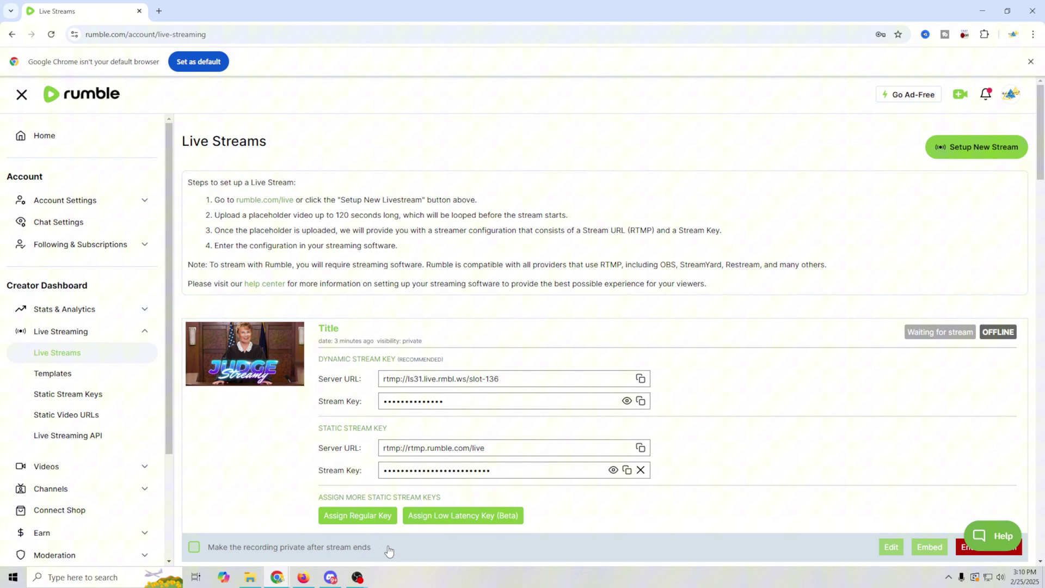
{"action": "left_click", "coordinate": [641, 379]}
{"action": "key", "text": "alt+Tab"}
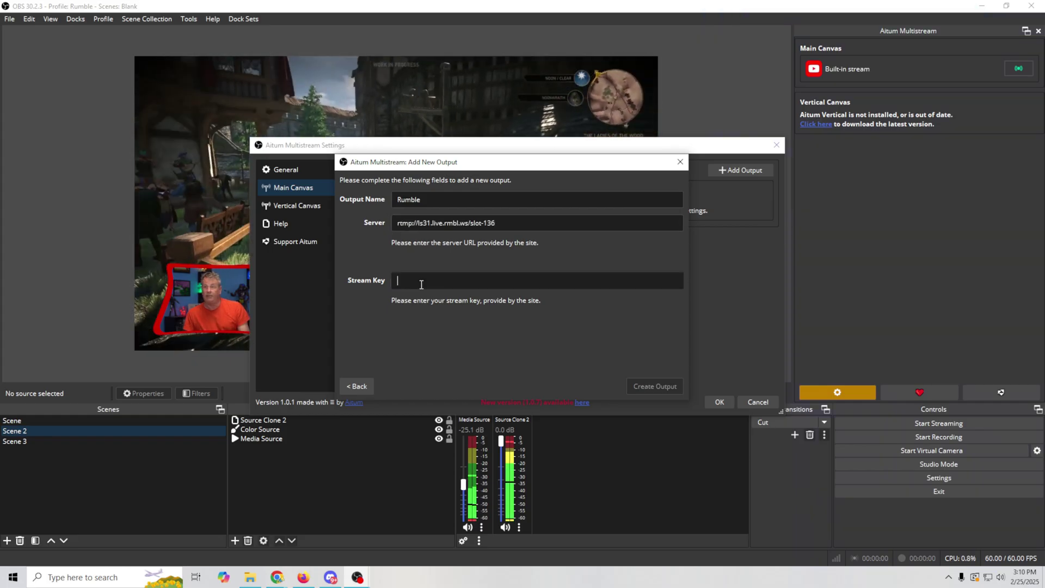
{"action": "mouse_move", "coordinate": [276, 581]}
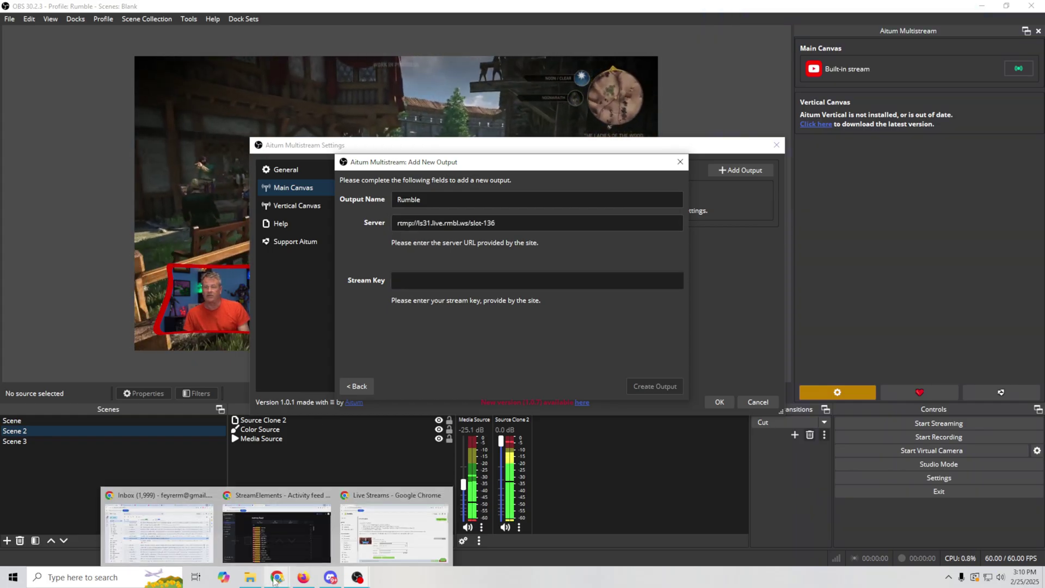
{"action": "left_click", "coordinate": [395, 516]}
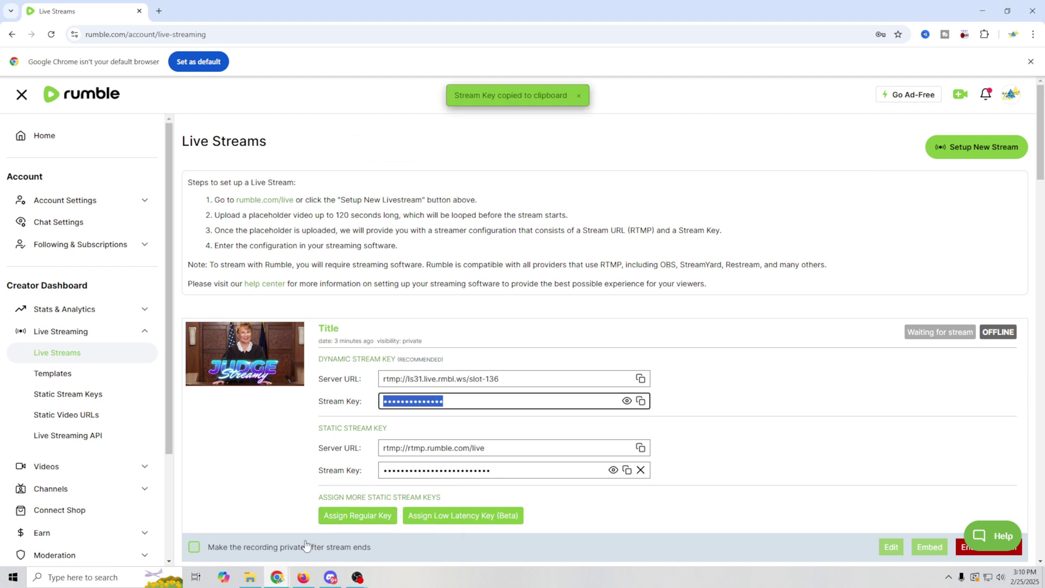
{"action": "mouse_move", "coordinate": [357, 578]}
{"action": "left_click", "coordinate": [451, 506]}
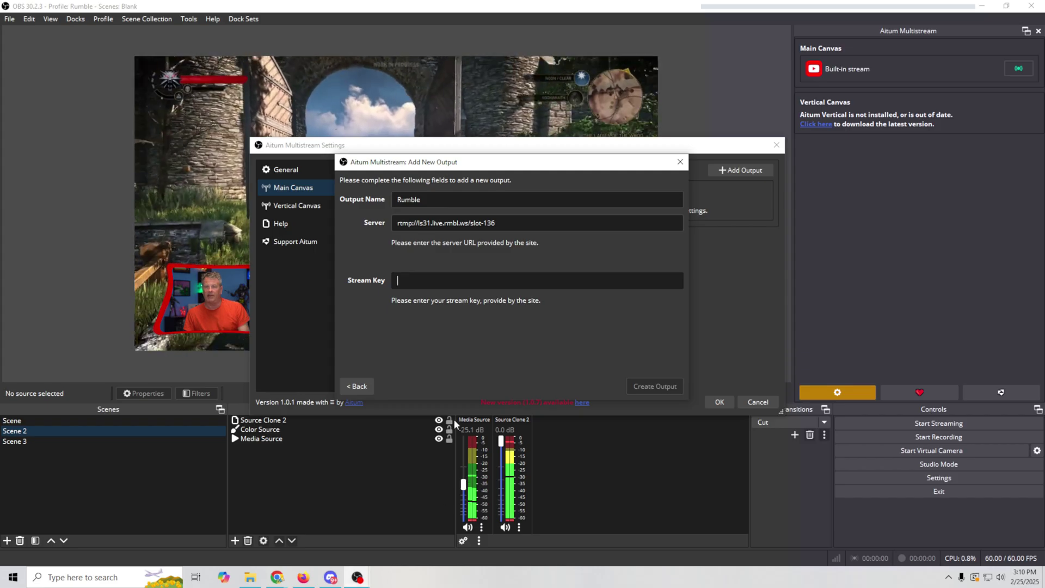
{"action": "key", "text": "ctrl+v"}
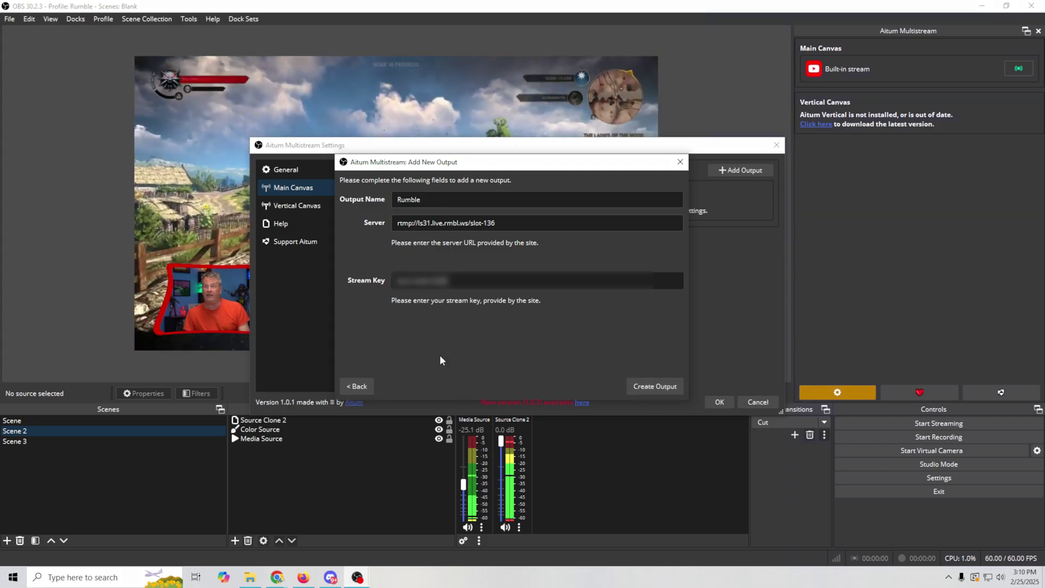
{"action": "left_click", "coordinate": [642, 384]}
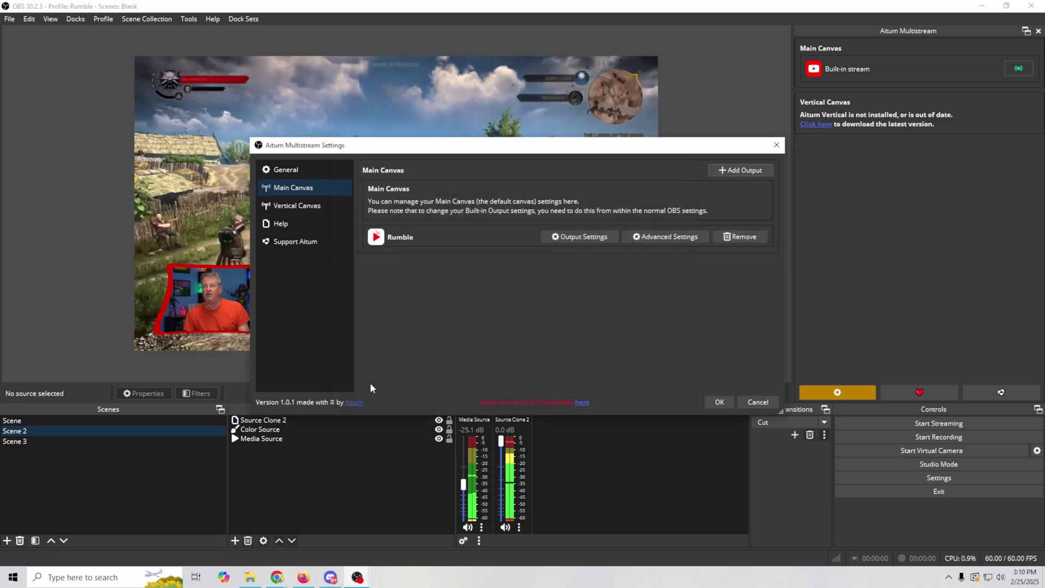
Confirm the Aitum Multistream settings, then reopen the output picker and close it without adding anything.
{"action": "left_click", "coordinate": [724, 403]}
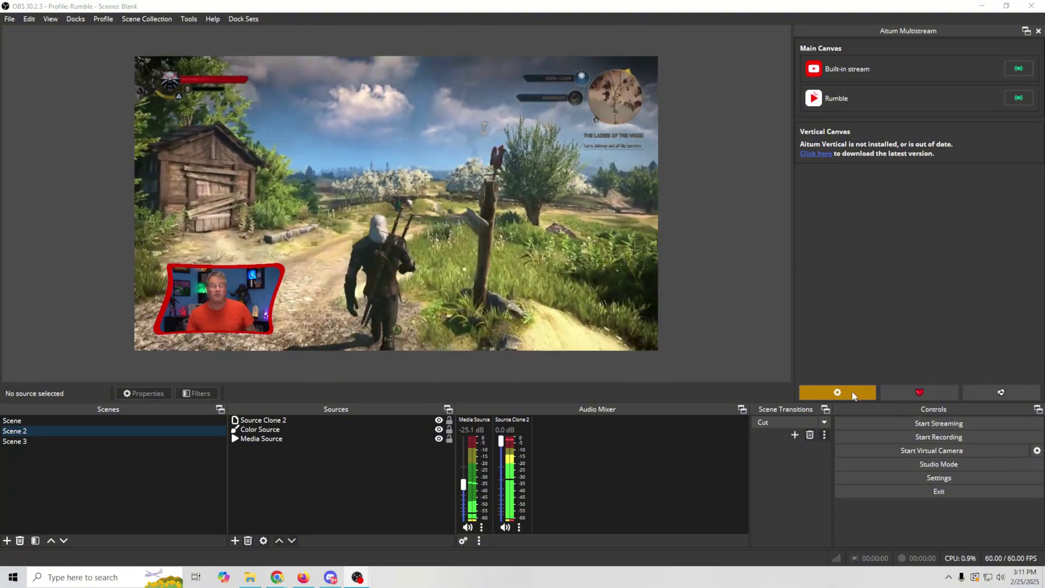
{"action": "left_click", "coordinate": [844, 390]}
{"action": "left_click", "coordinate": [747, 171]}
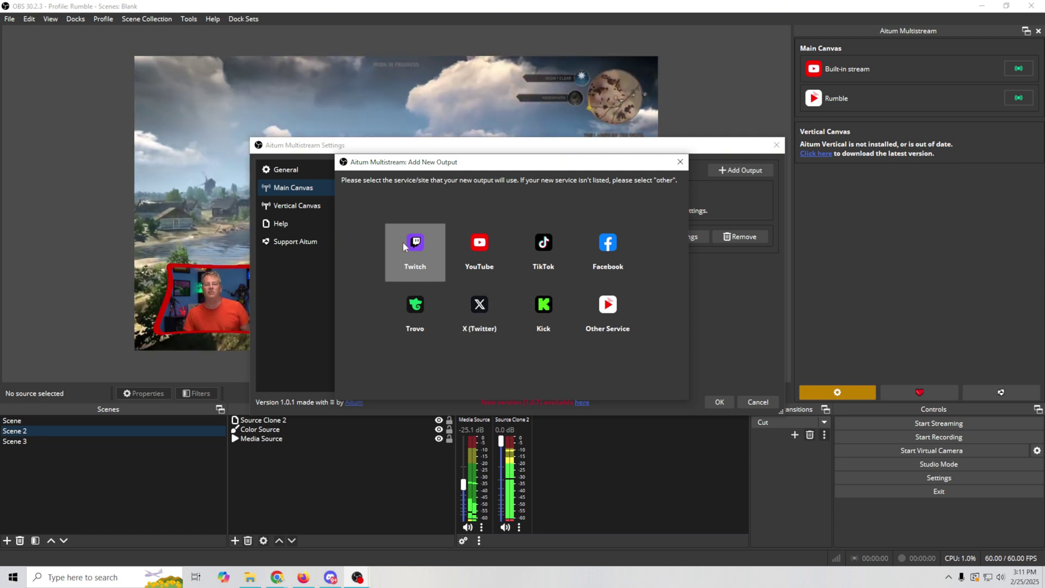
{"action": "left_click", "coordinate": [679, 161]}
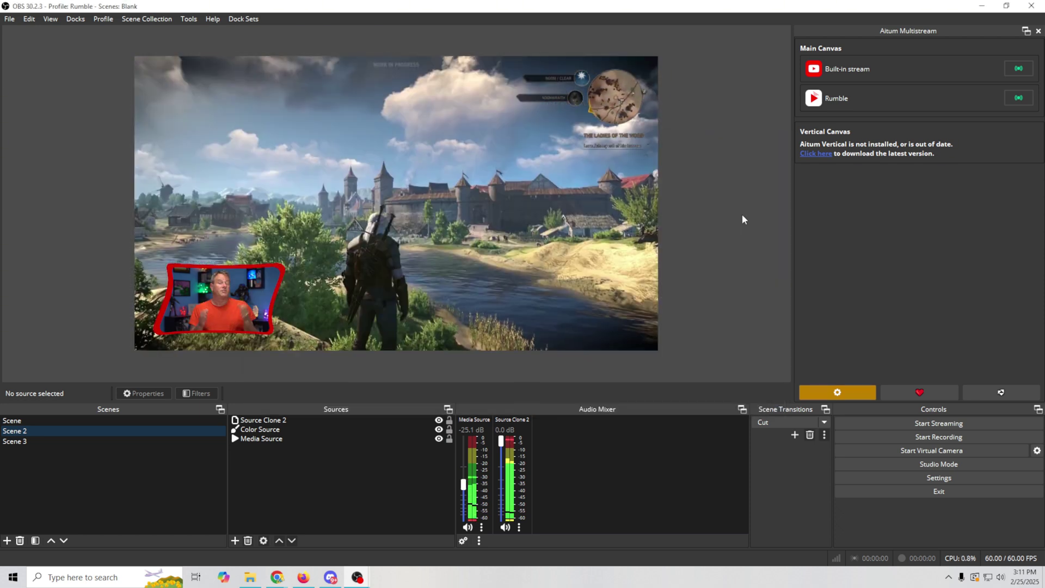